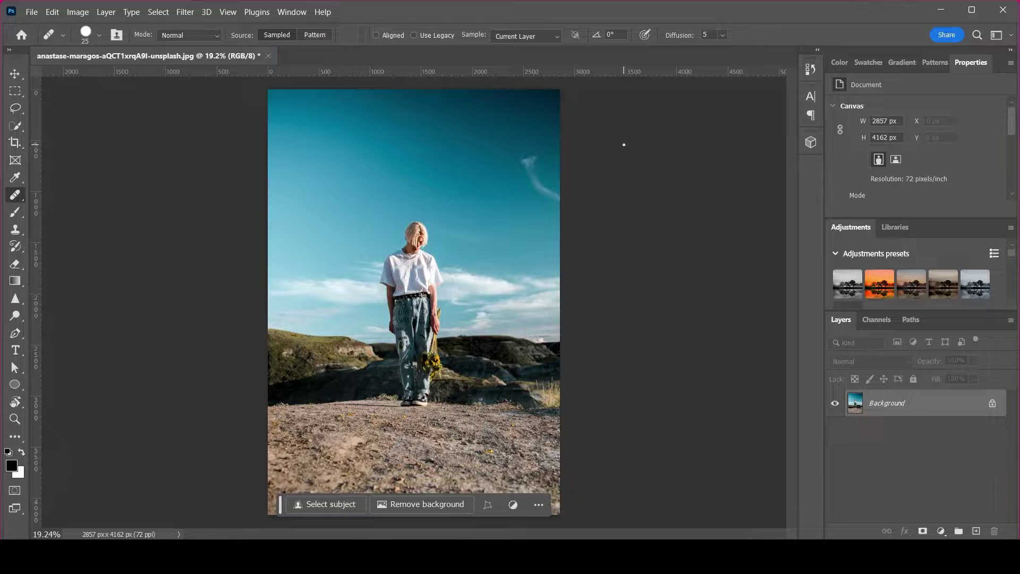
Step: Maximize the Photoshop window and zoom in on the feet and rocky ground
click(967, 11)
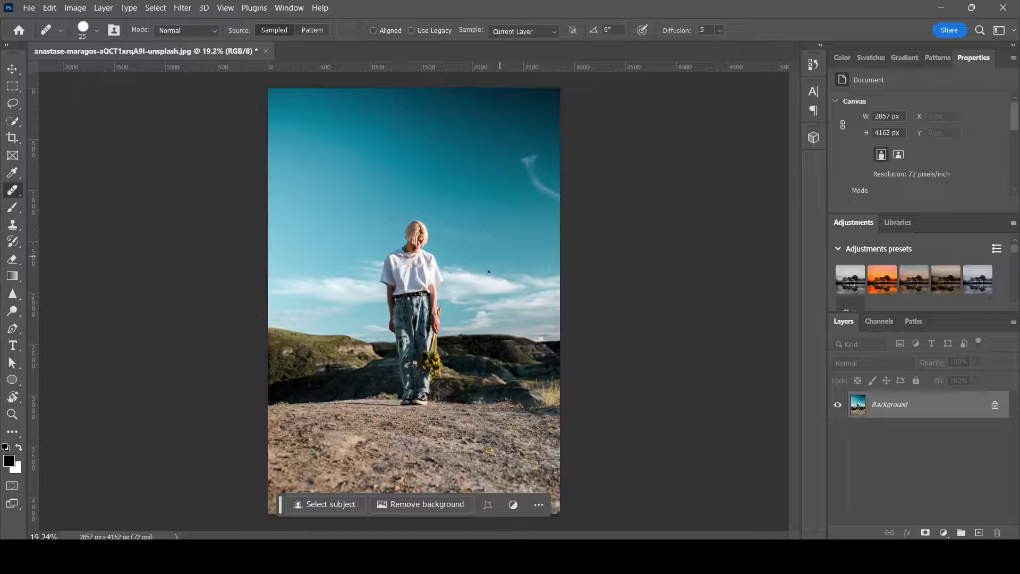
scroll(460, 385, up, 5)
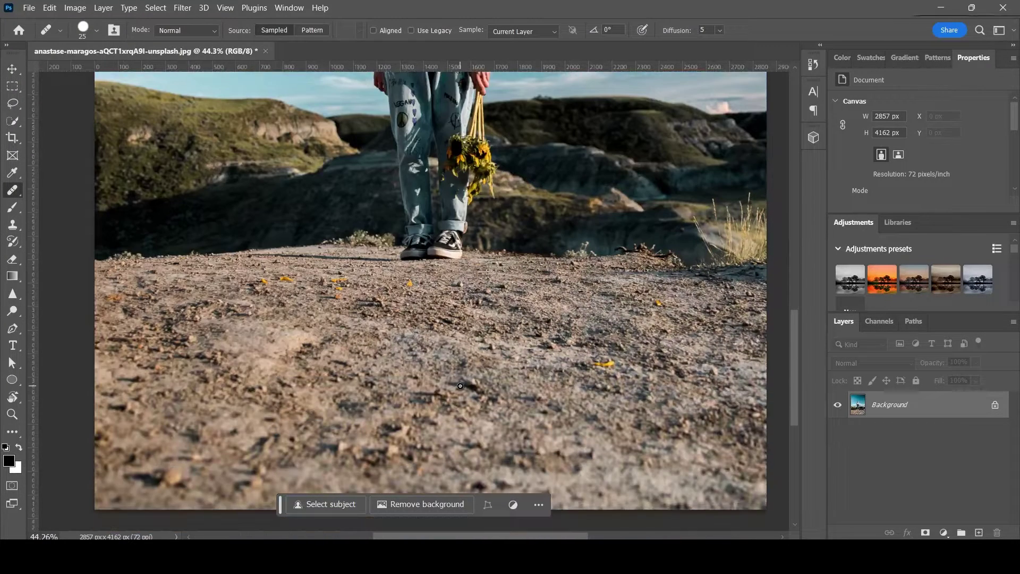
scroll(468, 384, down, 1)
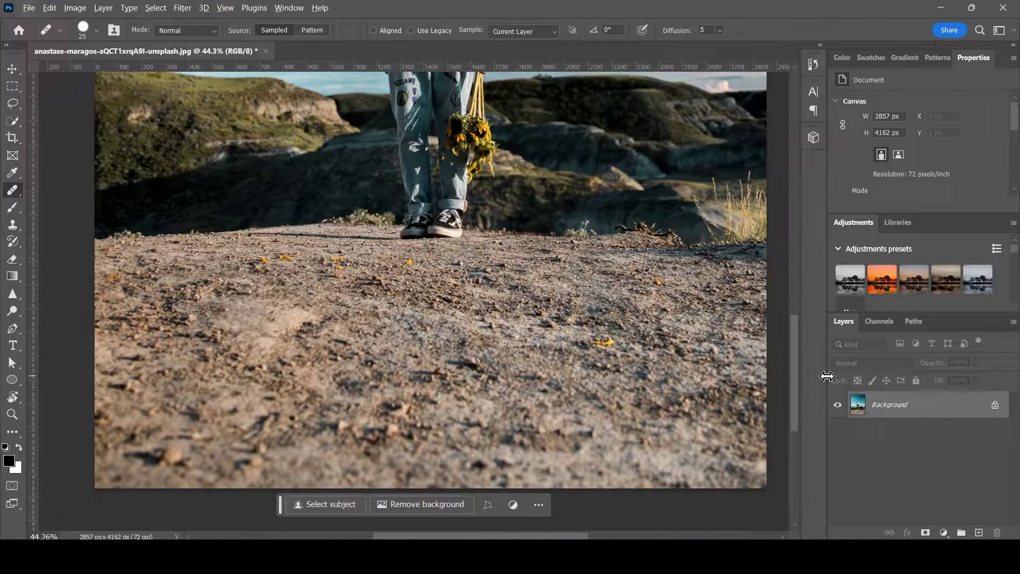
Step: Make a Background copy layer with Duplicate Layer and switch off the original Background's visibility
right_click(901, 404)
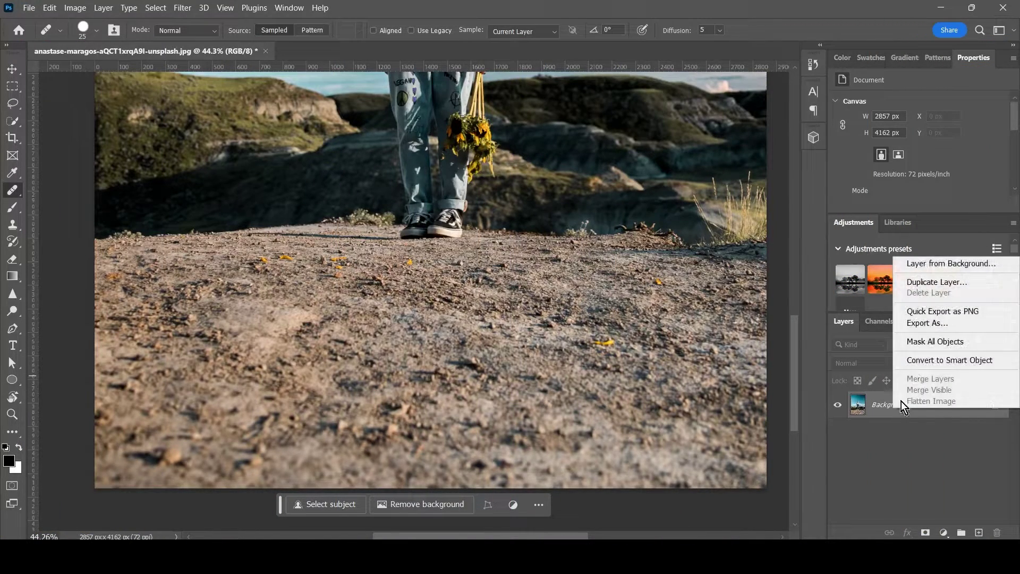
click(949, 281)
click(620, 152)
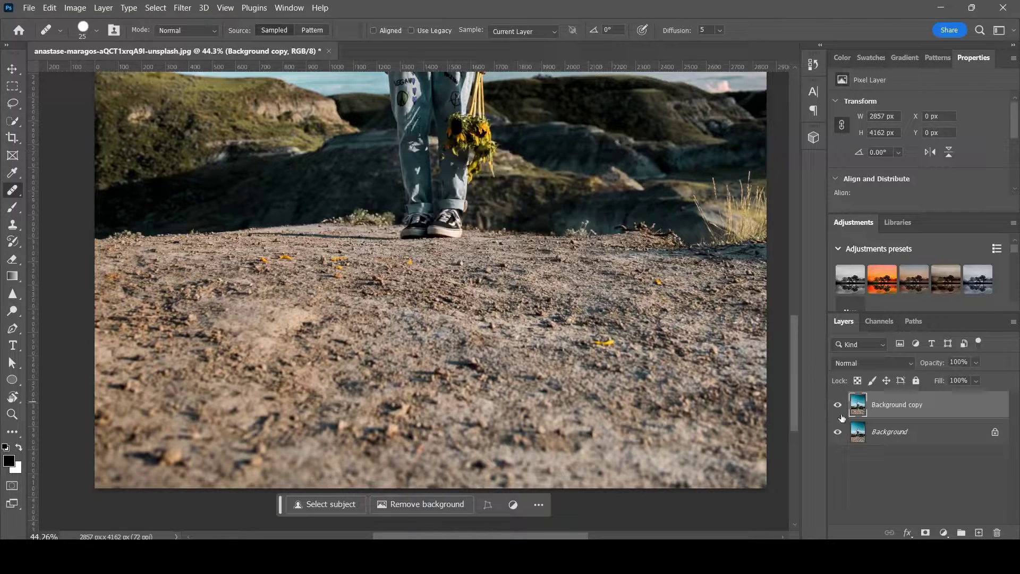
click(838, 433)
scroll(579, 205, up, 10)
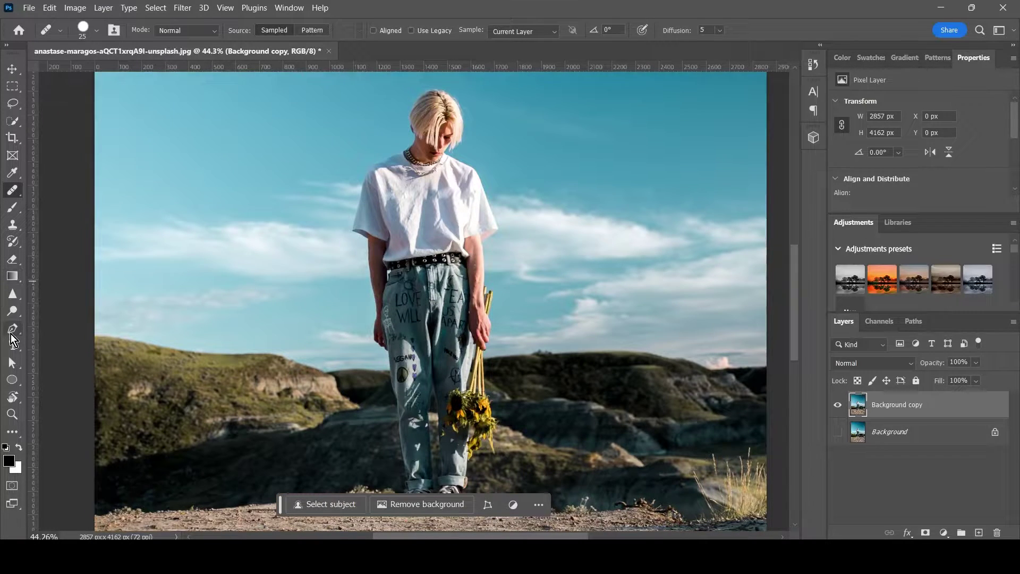
Step: Select the standard Pen Tool from the toolbar flyout
click(12, 329)
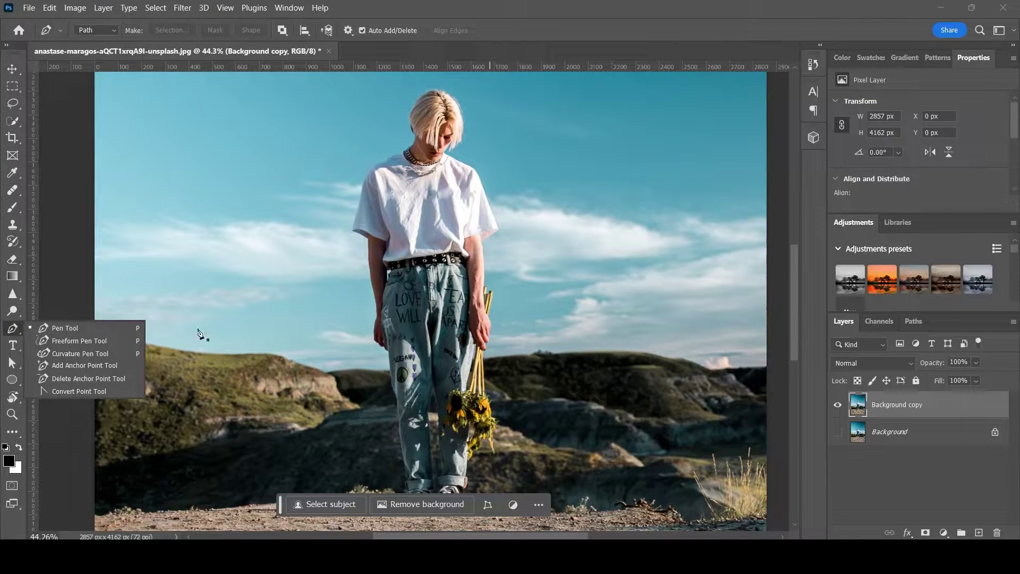
click(107, 329)
scroll(379, 362, down, 3)
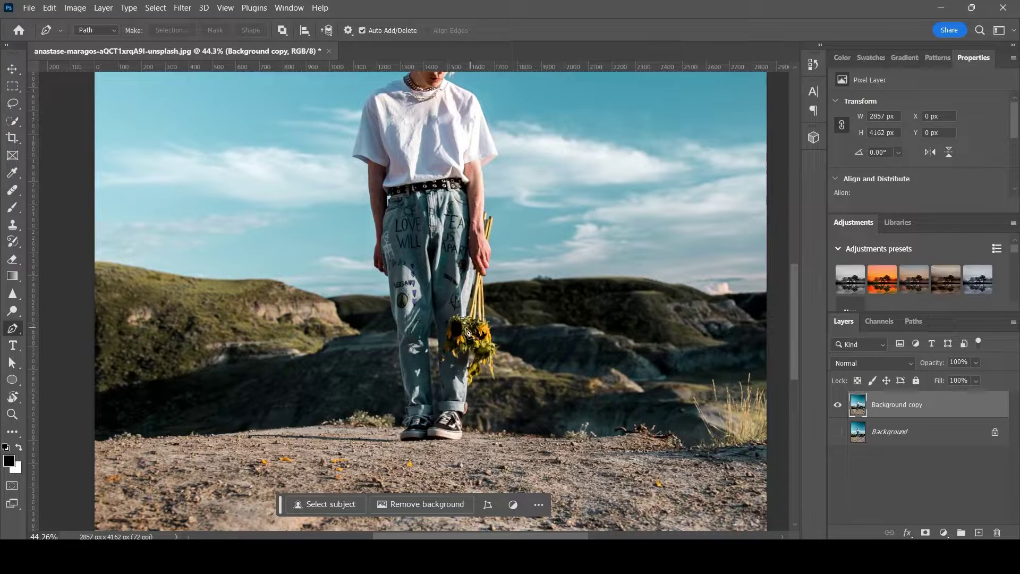
scroll(468, 332, up, 6)
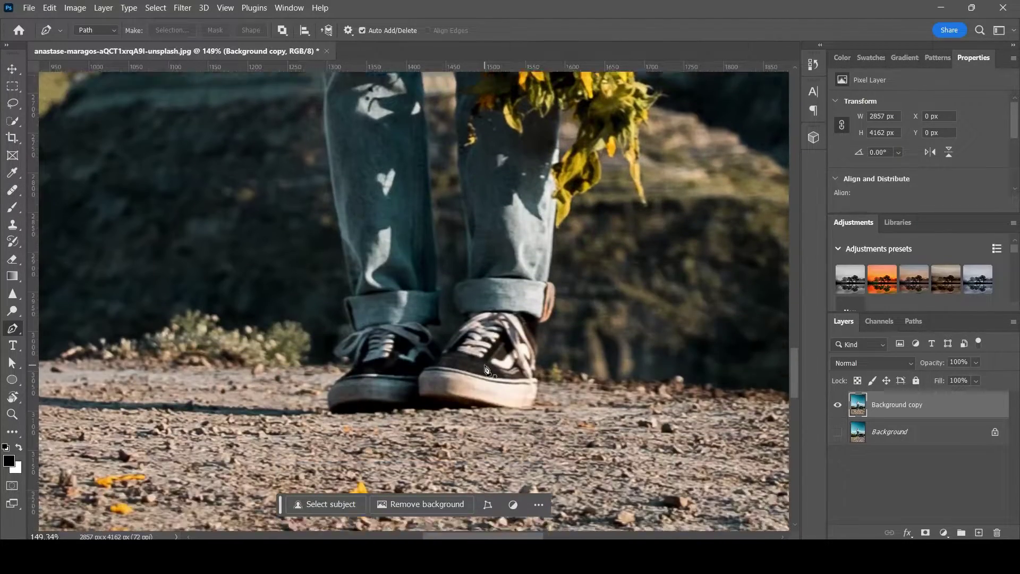
scroll(486, 369, up, 3)
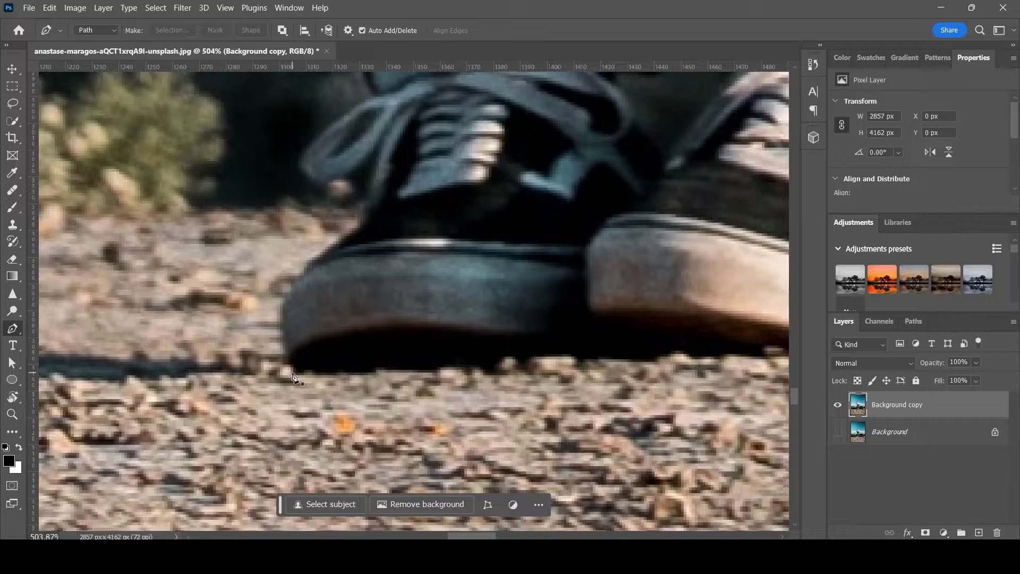
Step: Place the first path anchors along the bottom of the shoe soles
click(301, 371)
drag(500, 362, 534, 359)
scroll(662, 360, down, 3)
scroll(706, 366, down, 5)
scroll(745, 375, up, 7)
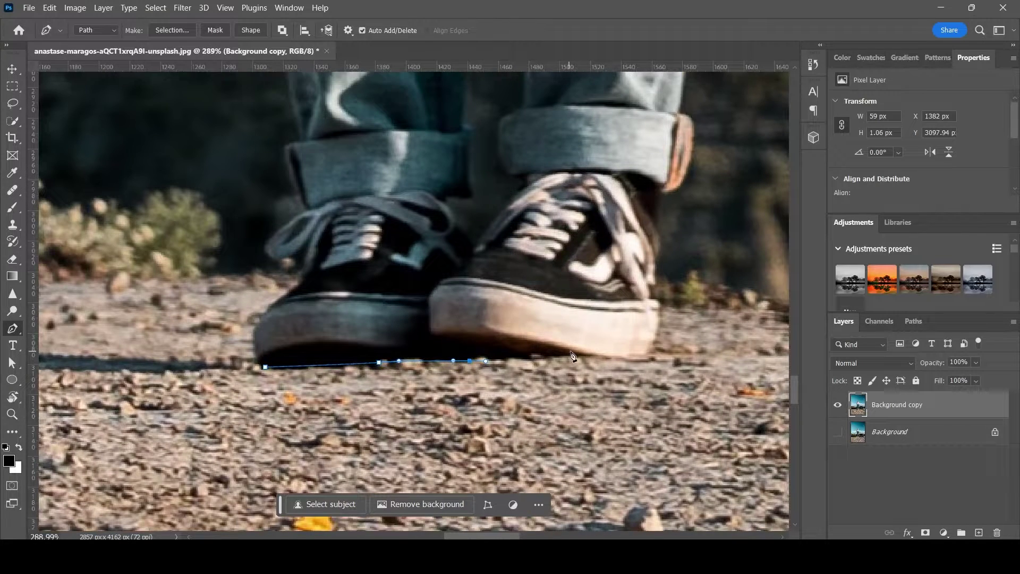
drag(575, 351, 656, 342)
Step: Continue the path around the right shoe's toe and up the right jeans leg's outer edge
click(660, 315)
scroll(678, 287, up, 3)
drag(625, 321, 680, 259)
click(636, 171)
scroll(636, 171, up, 3)
drag(695, 224, 658, 220)
scroll(698, 212, up, 3)
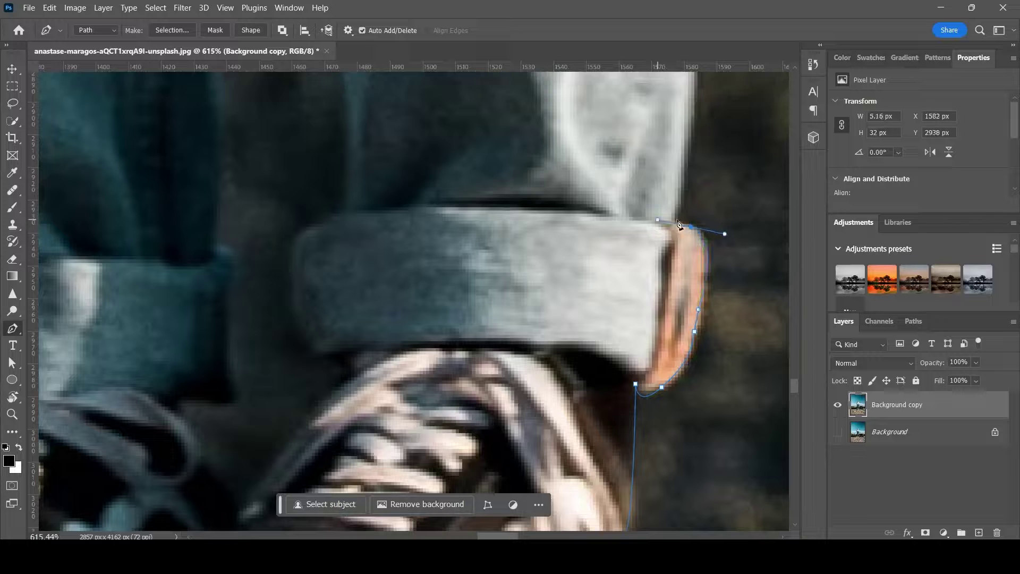
scroll(690, 228, up, 3)
scroll(694, 197, down, 5)
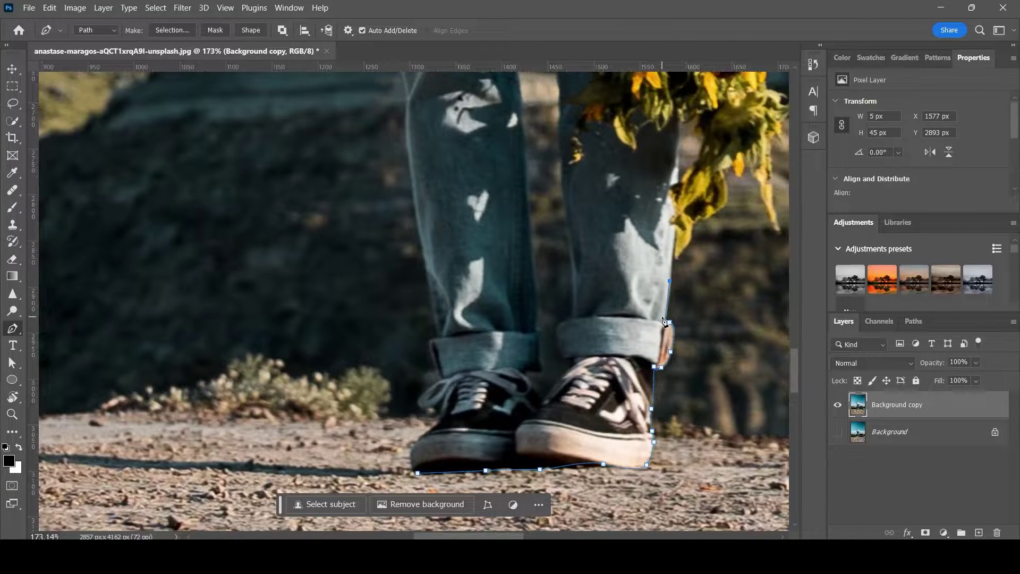
scroll(611, 371, down, 3)
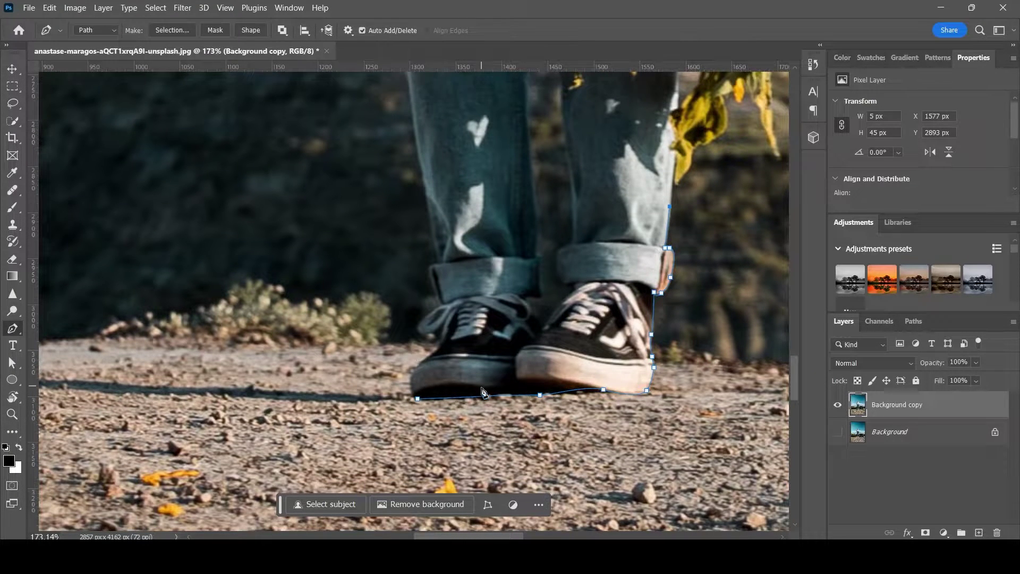
scroll(476, 403, down, 2)
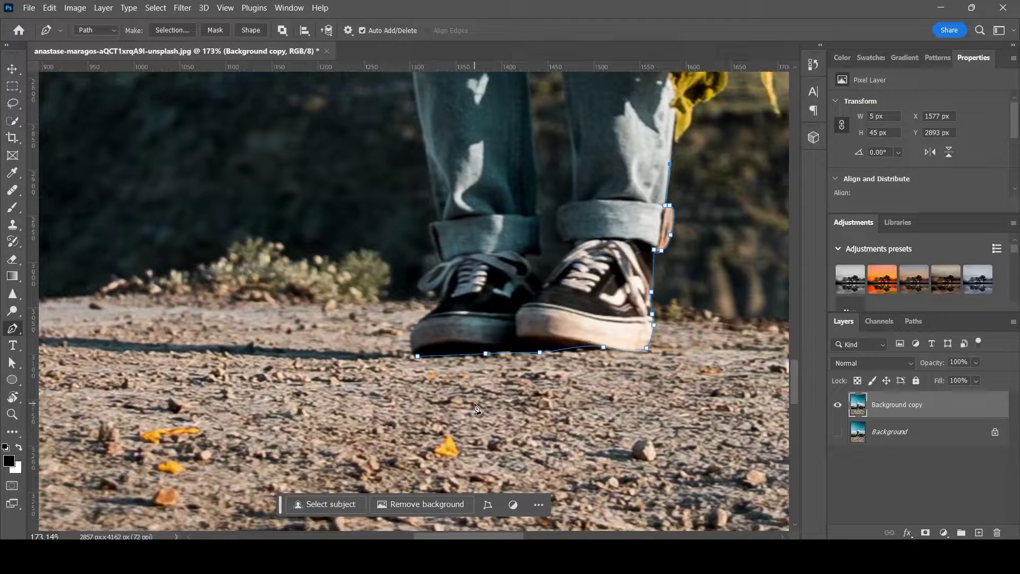
scroll(684, 198, up, 4)
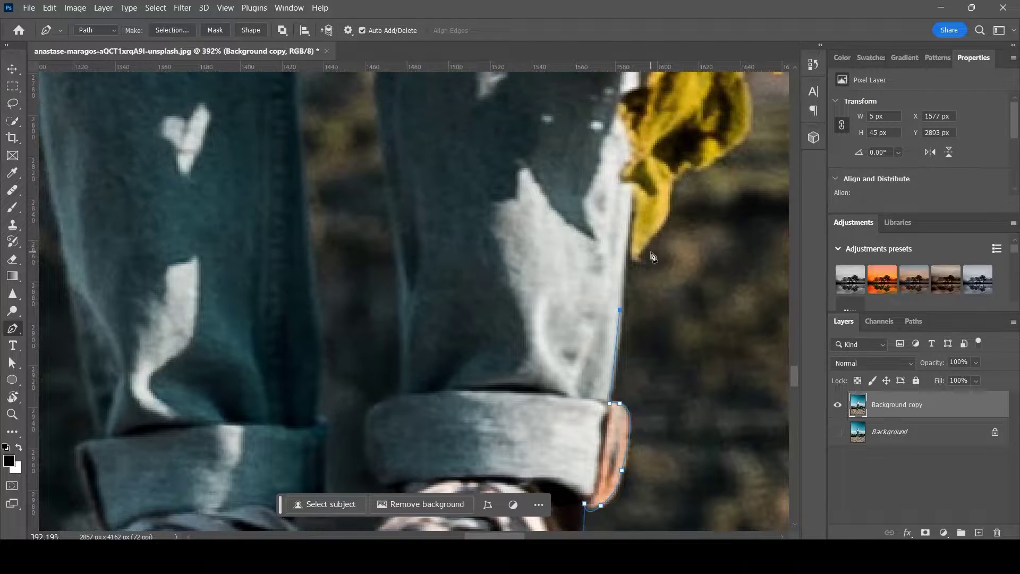
scroll(633, 207, up, 3)
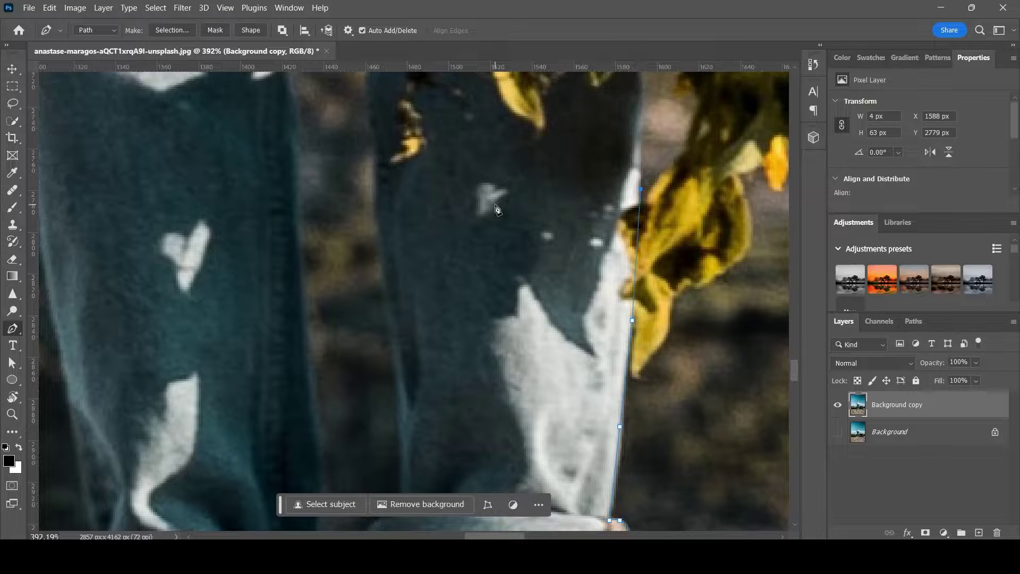
scroll(497, 210, up, 2)
scroll(246, 242, down, 3)
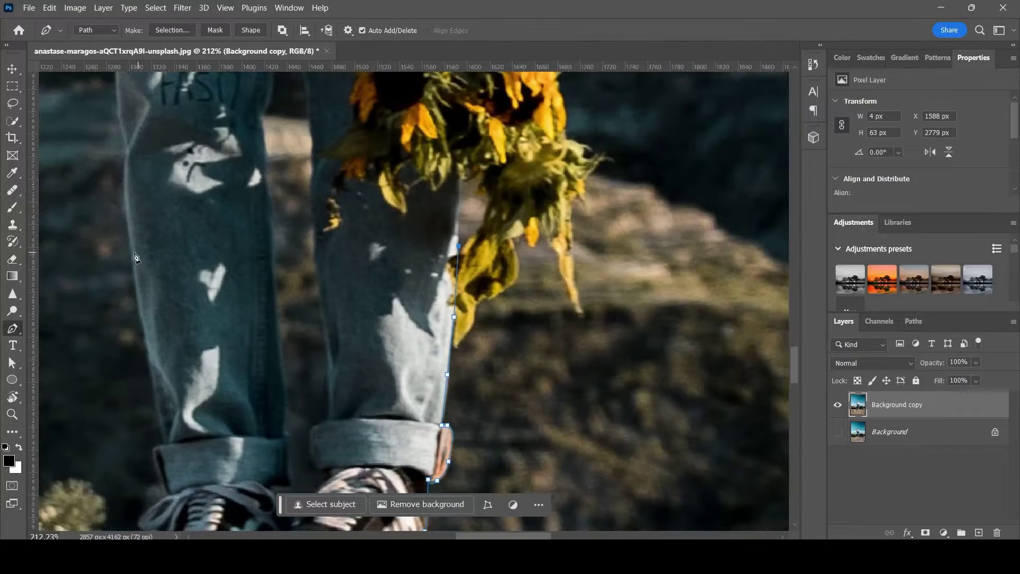
Step: Add anchors down the left jeans leg's outer edge to the cuff
click(133, 258)
scroll(172, 325, down, 2)
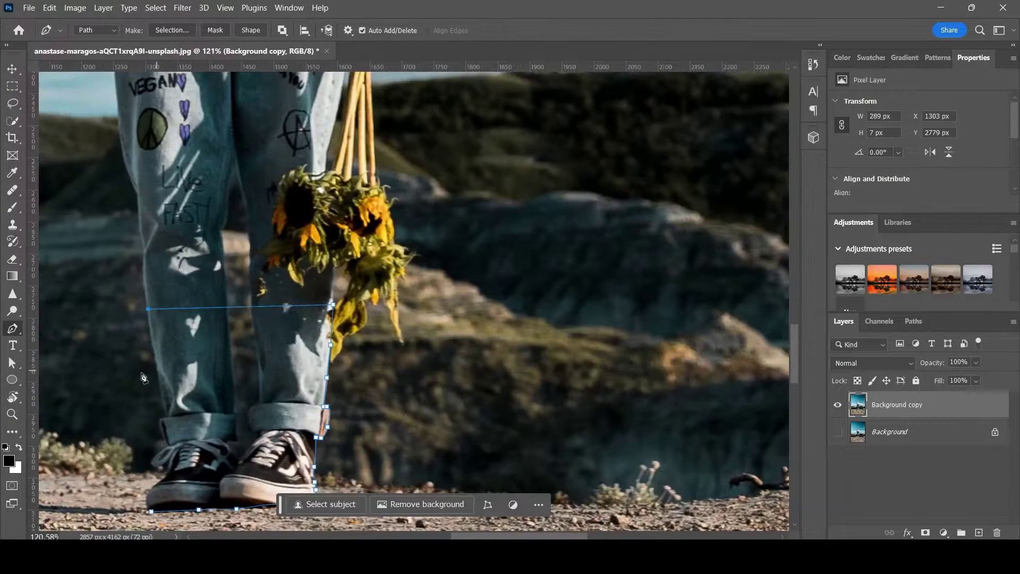
scroll(166, 343, up, 4)
scroll(215, 246, up, 1)
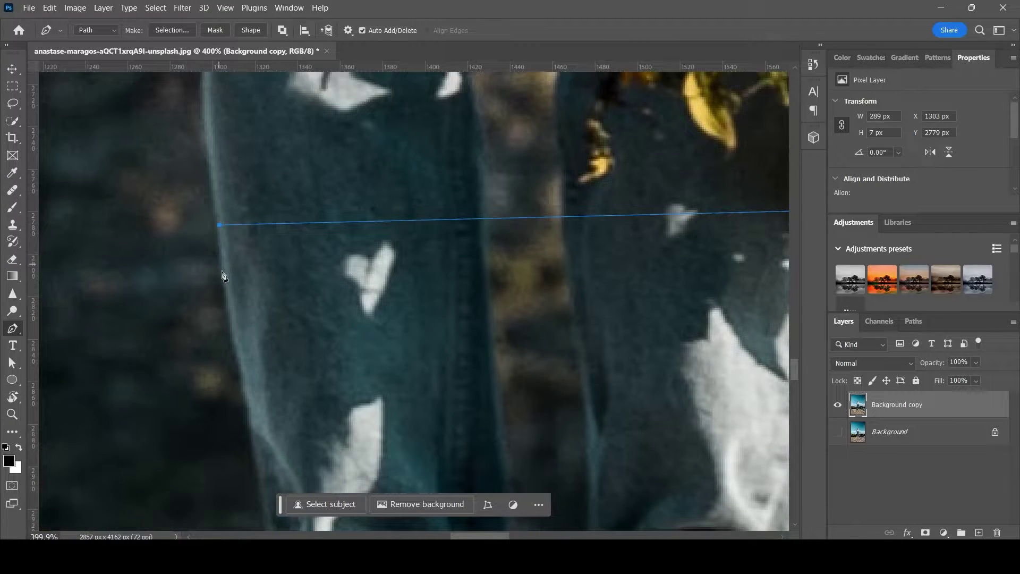
click(247, 436)
scroll(266, 371, down, 4)
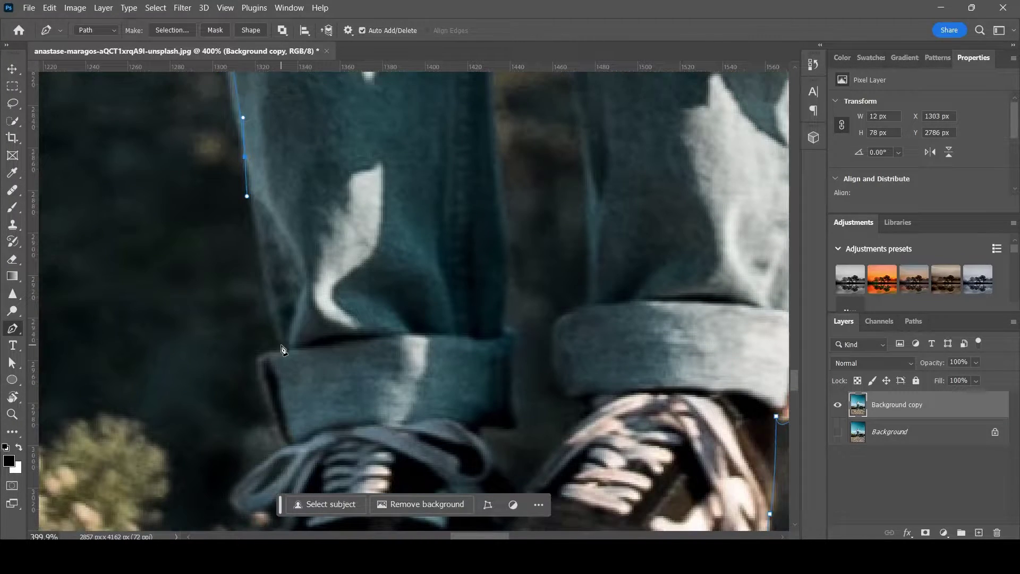
drag(281, 346, 287, 364)
click(260, 356)
scroll(268, 380, down, 1)
drag(277, 373, 285, 389)
Step: Curve the path around the left shoe and sole bottom, closing it at the start
scroll(283, 372, down, 1)
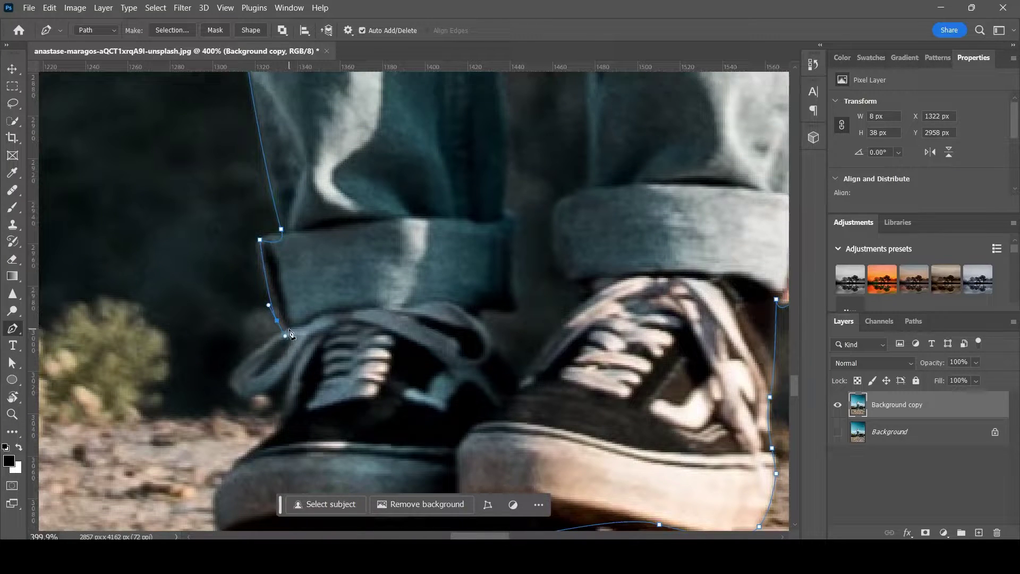
scroll(287, 332, down, 1)
alt+scroll(283, 330, up, 3)
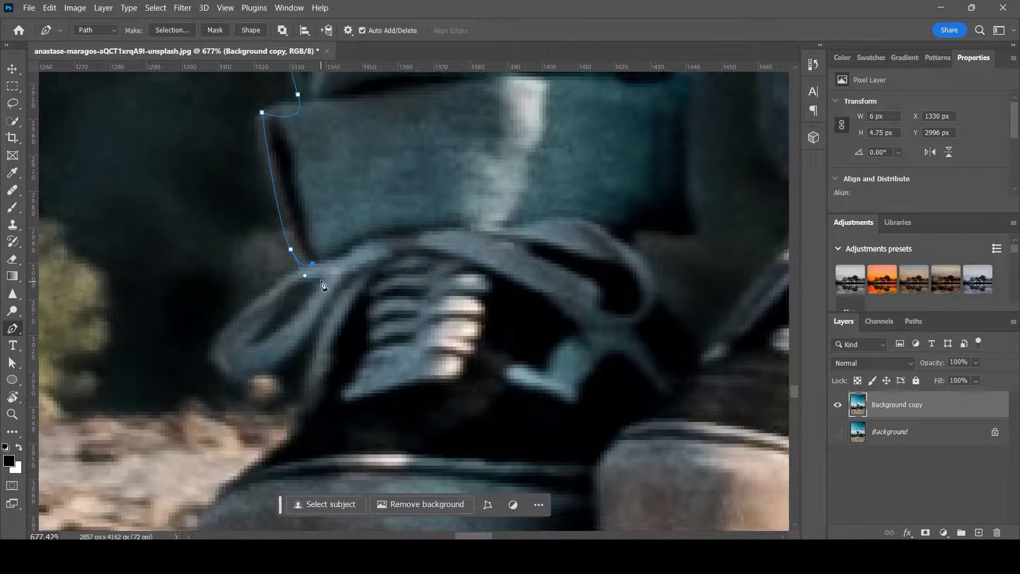
drag(312, 386, 307, 413)
scroll(295, 372, down, 3)
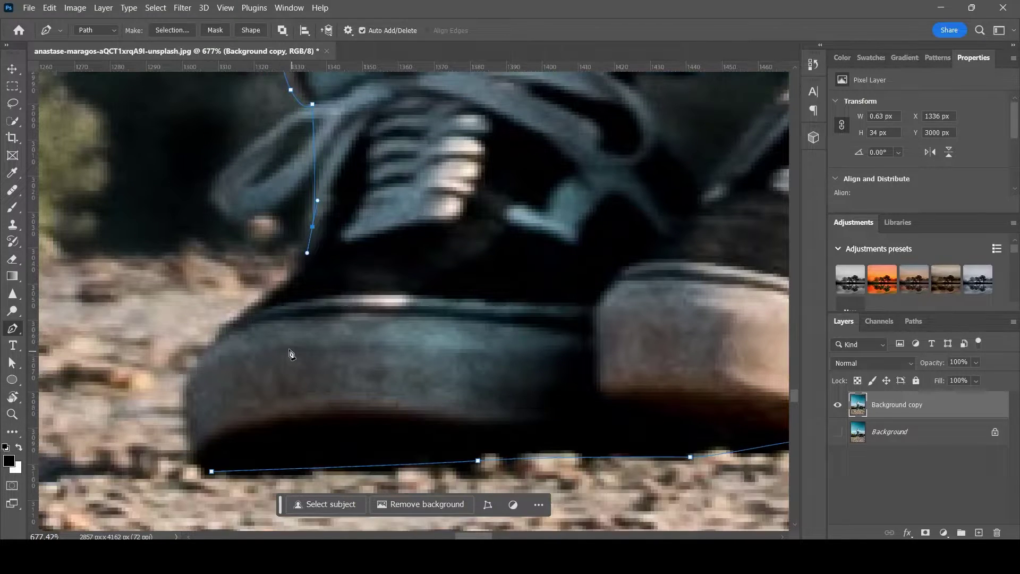
drag(255, 309, 188, 383)
scroll(241, 345, down, 1)
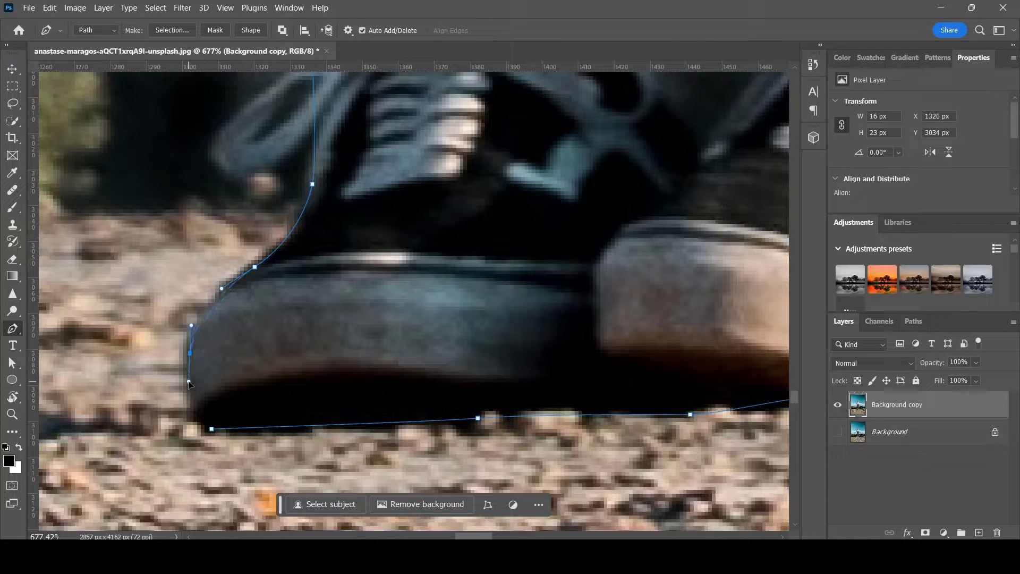
drag(211, 429, 232, 435)
scroll(432, 342, down, 6)
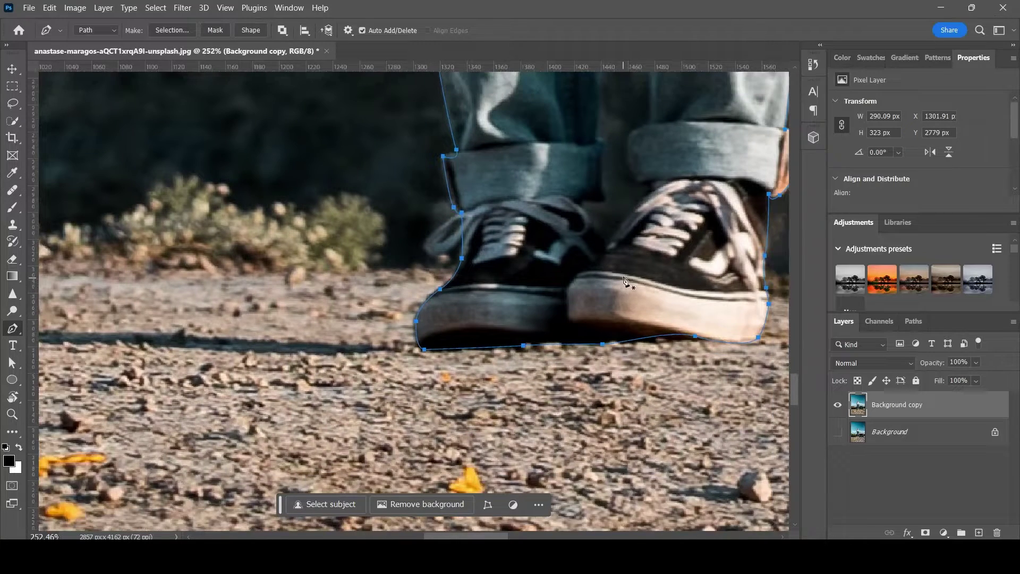
scroll(661, 122, up, 3)
Step: Turn the path into a selection with 1-pixel feather and copy it to a new layer
right_click(524, 213)
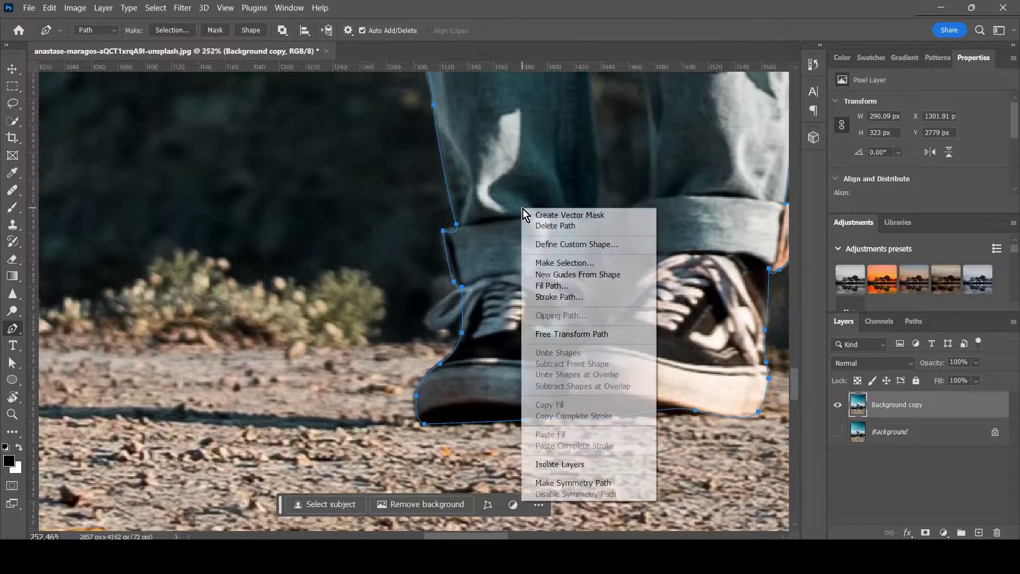
click(553, 261)
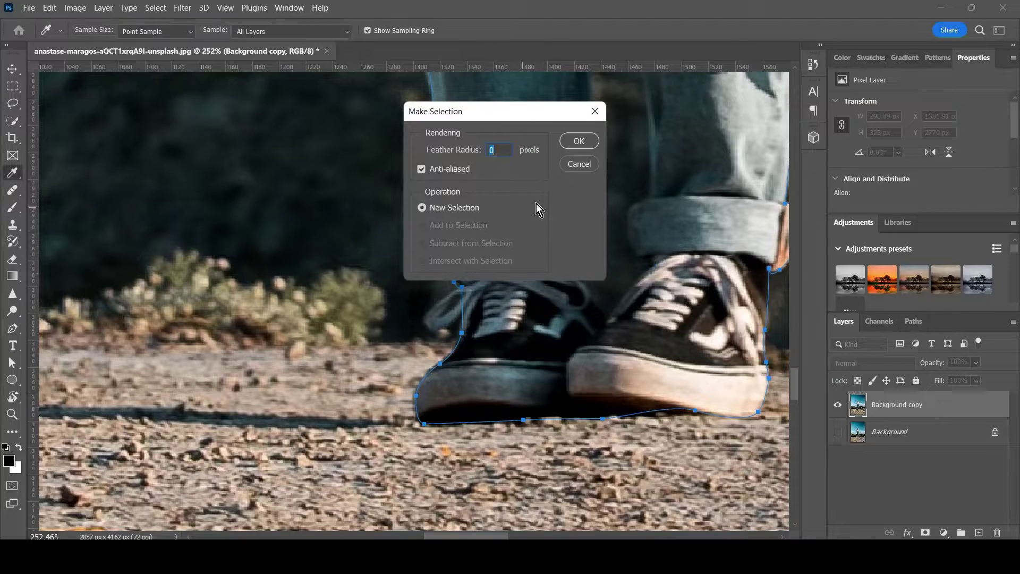
text(1)
click(579, 141)
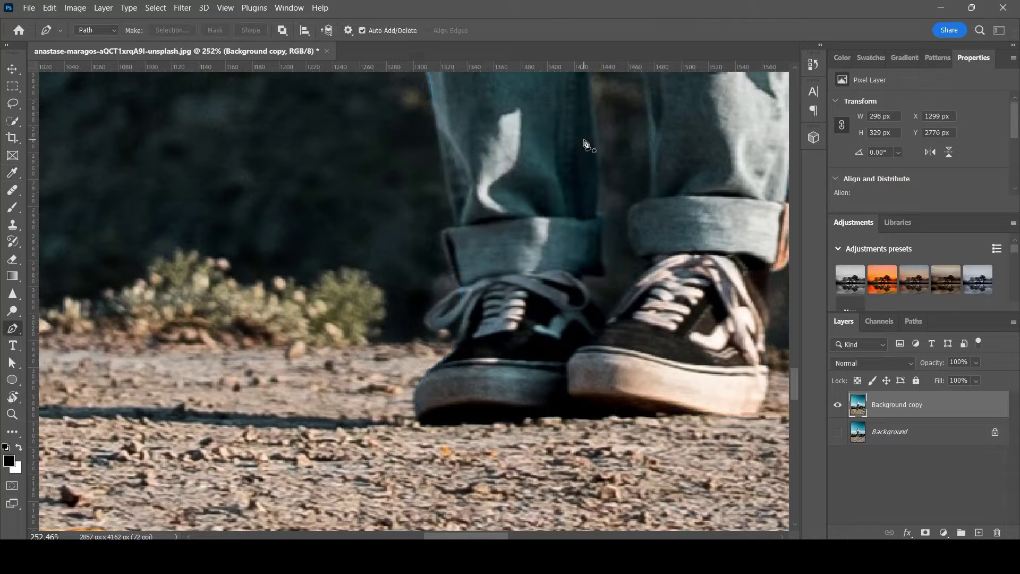
click(12, 106)
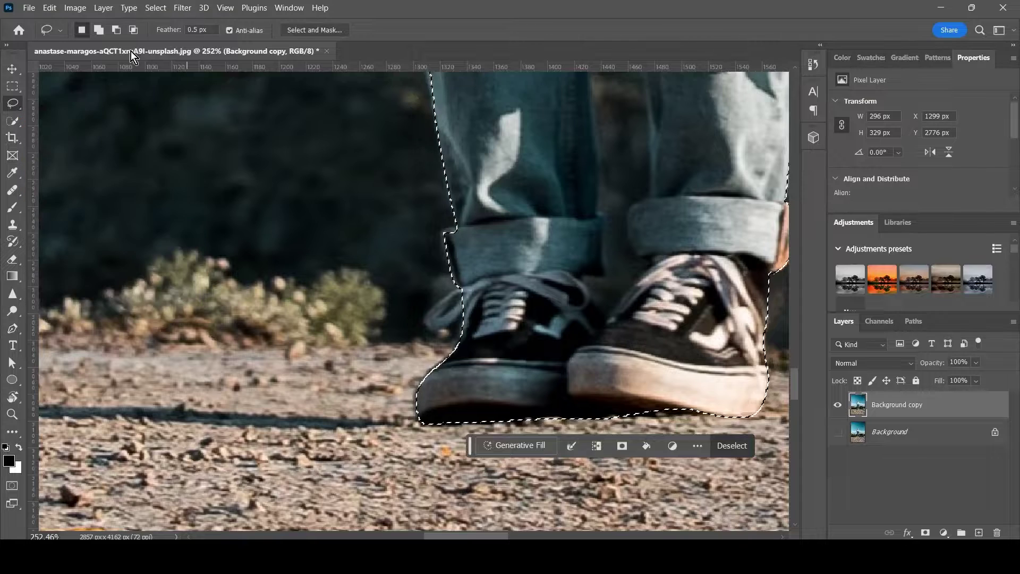
right_click(511, 202)
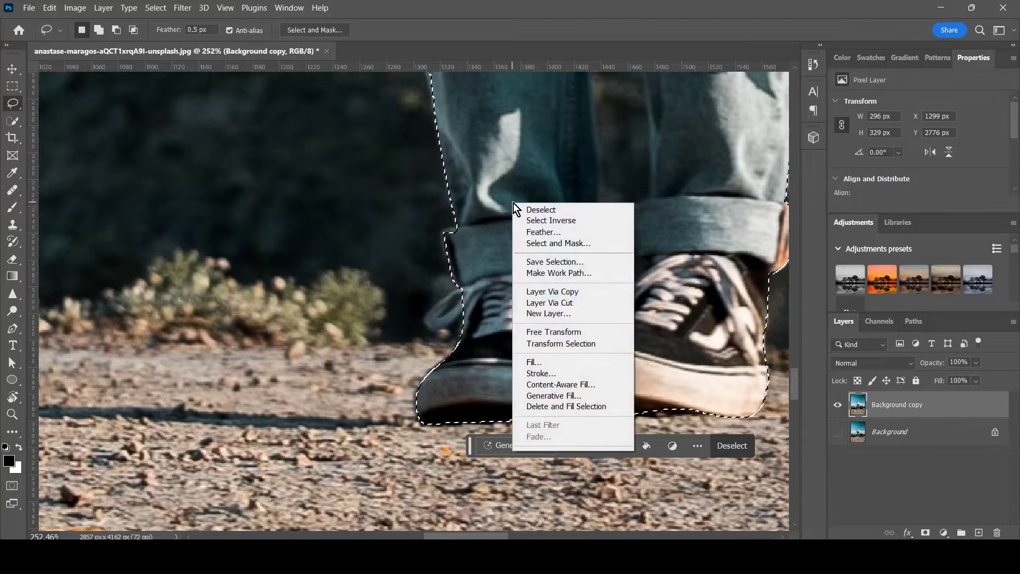
click(559, 290)
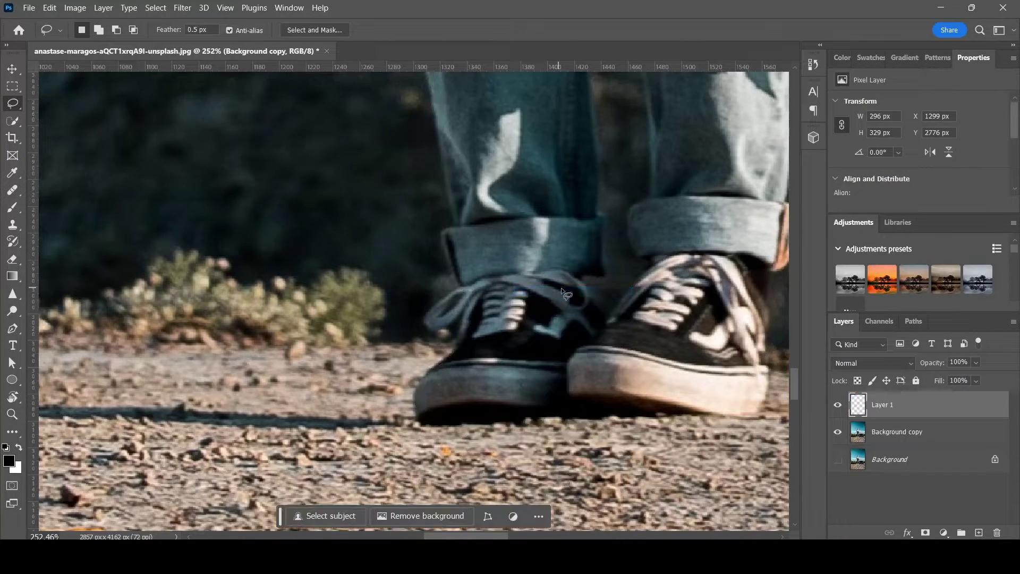
Step: Rename the new Layer 1 to LEGS
double_click(886, 407)
text(LE)
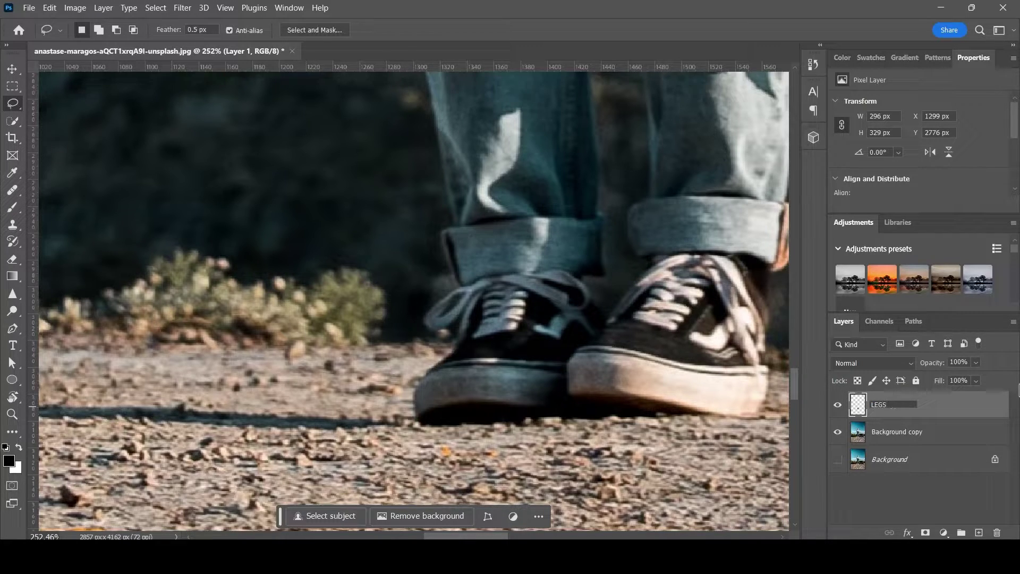
text(GS)
key(Return)
scroll(575, 365, down, 5)
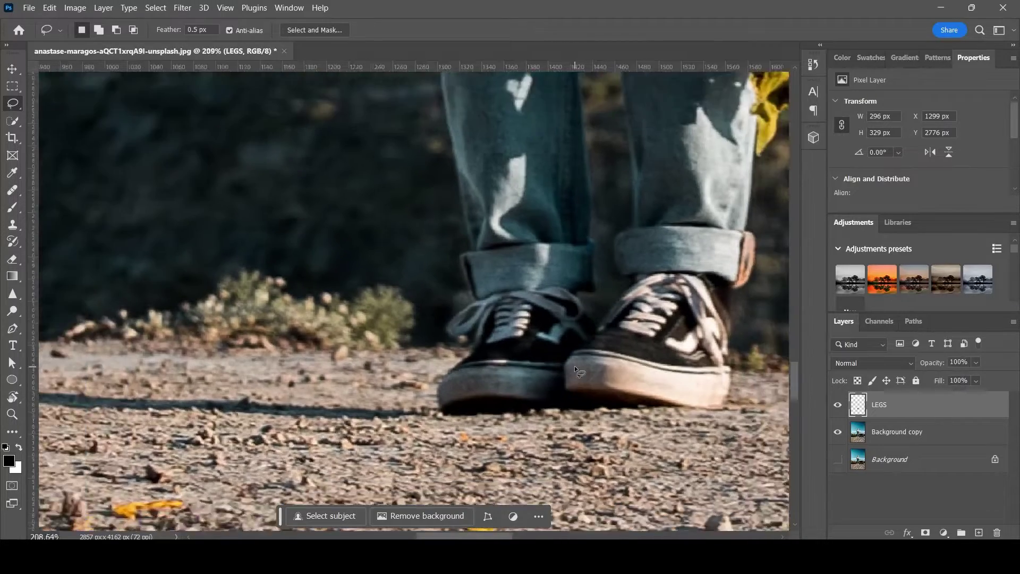
scroll(653, 354, down, 8)
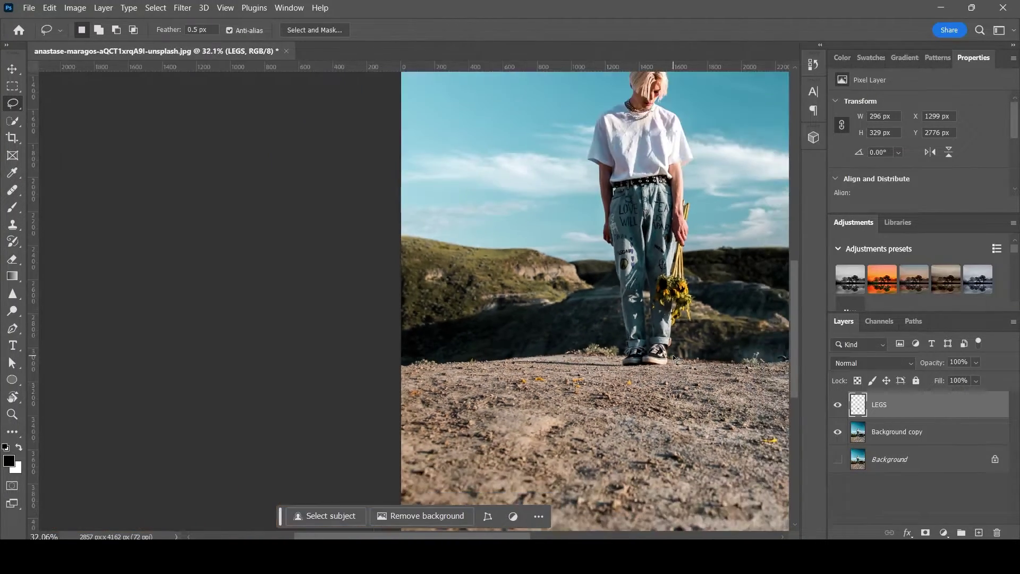
scroll(674, 356, down, 2)
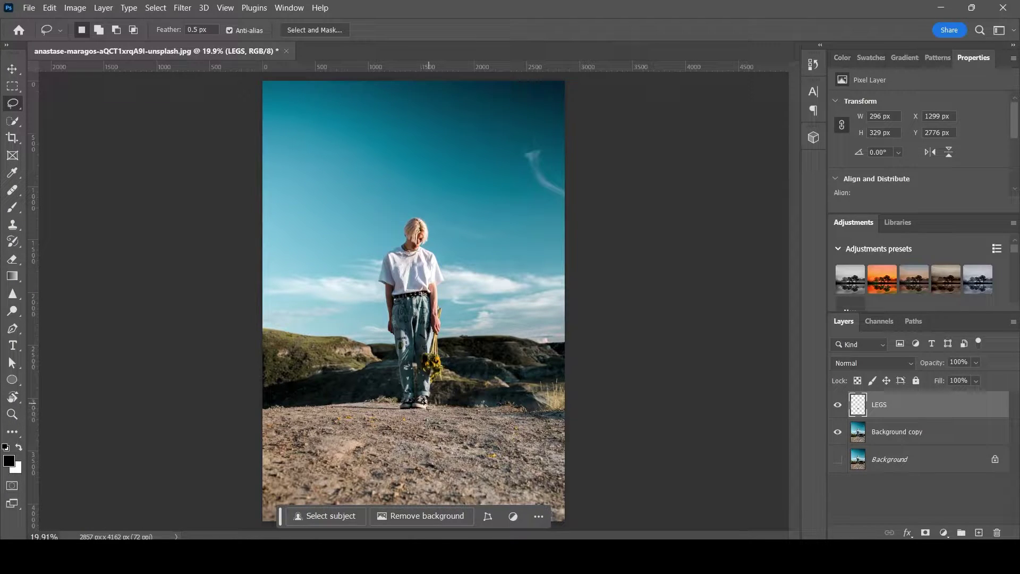
scroll(412, 391, up, 3)
scroll(413, 393, down, 2)
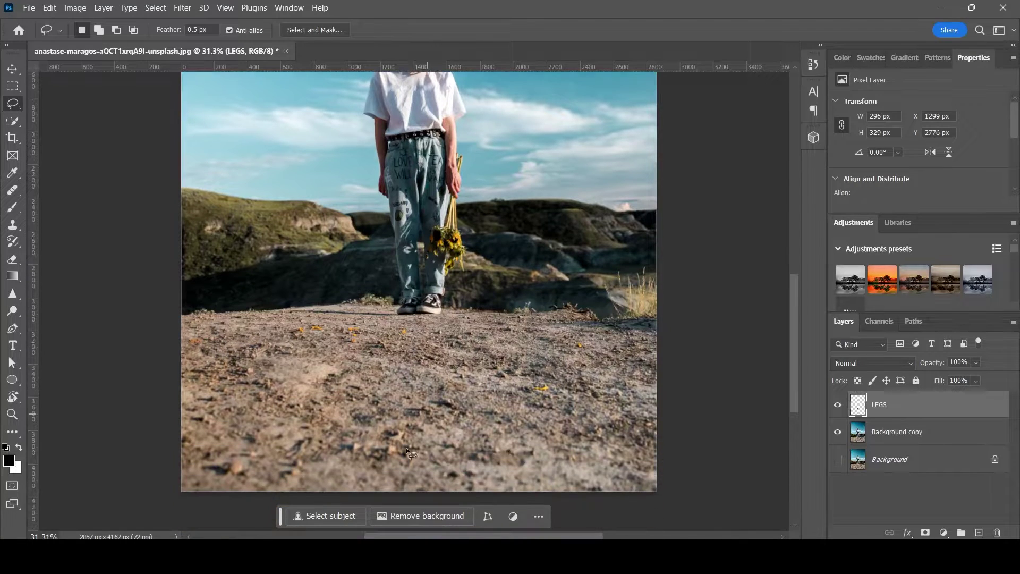
scroll(401, 363, up, 2)
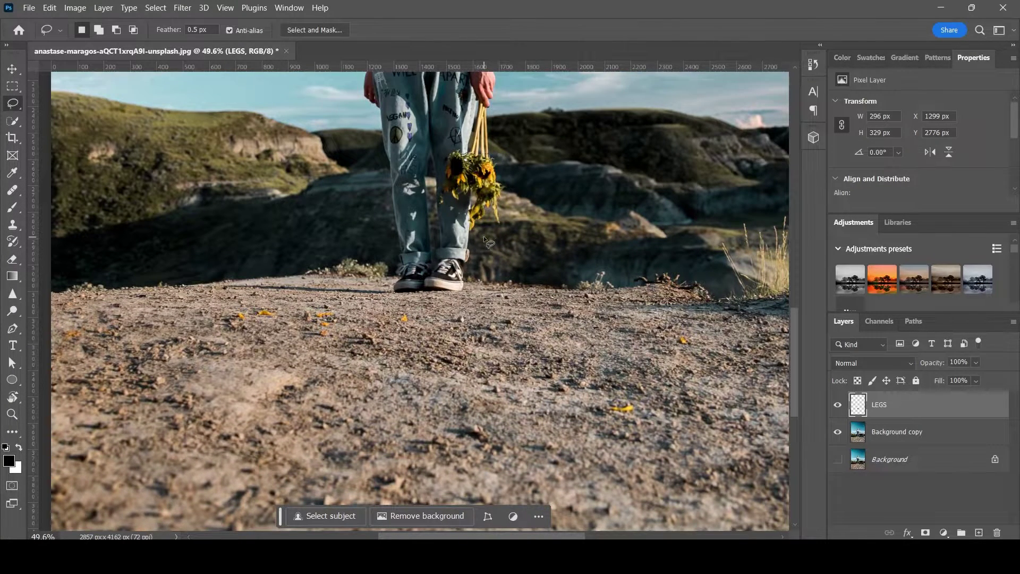
scroll(484, 240, down, 1)
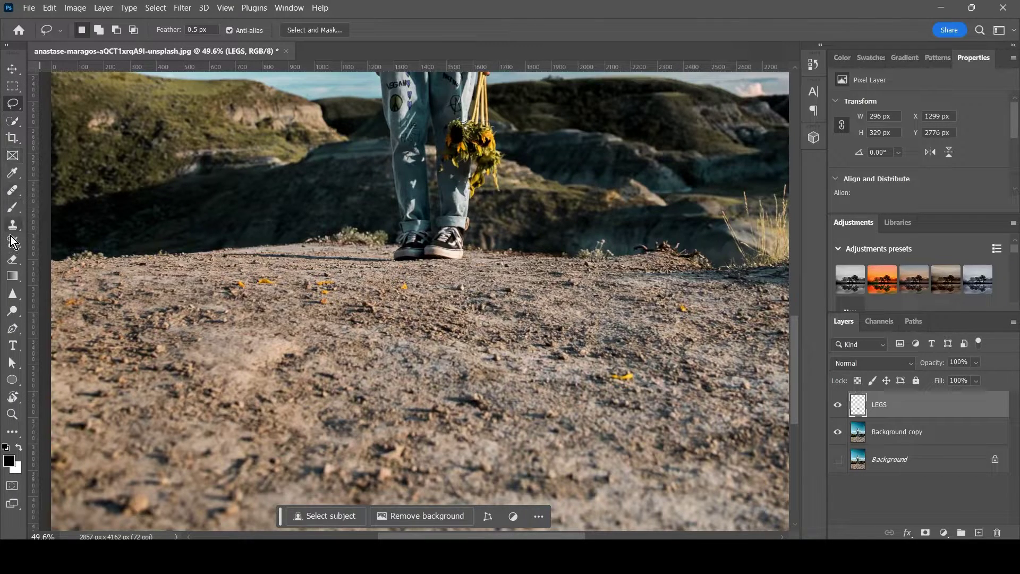
Step: Make Background copy active and brush Quick Selection across the rocky ground
click(15, 122)
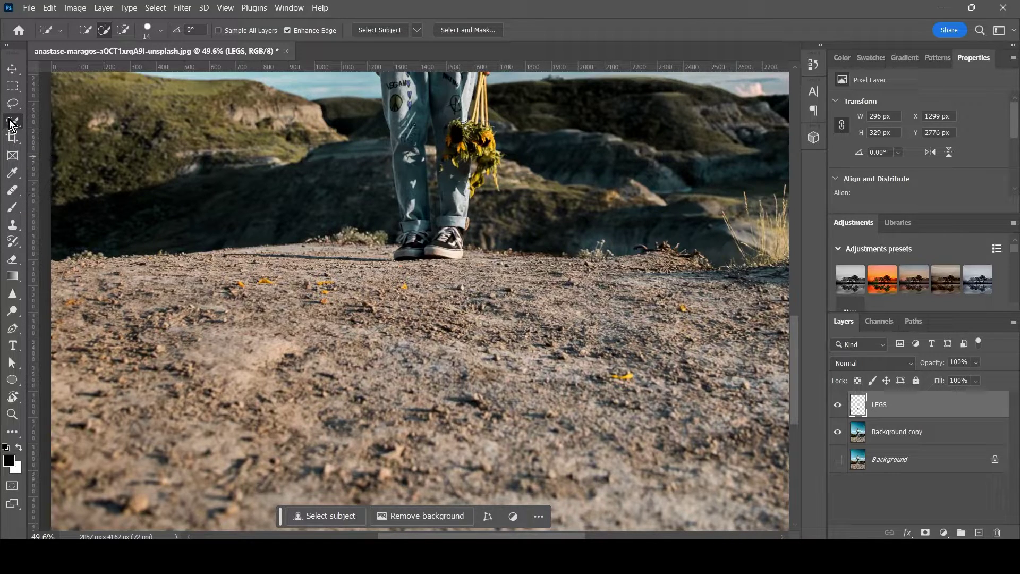
drag(75, 311, 407, 321)
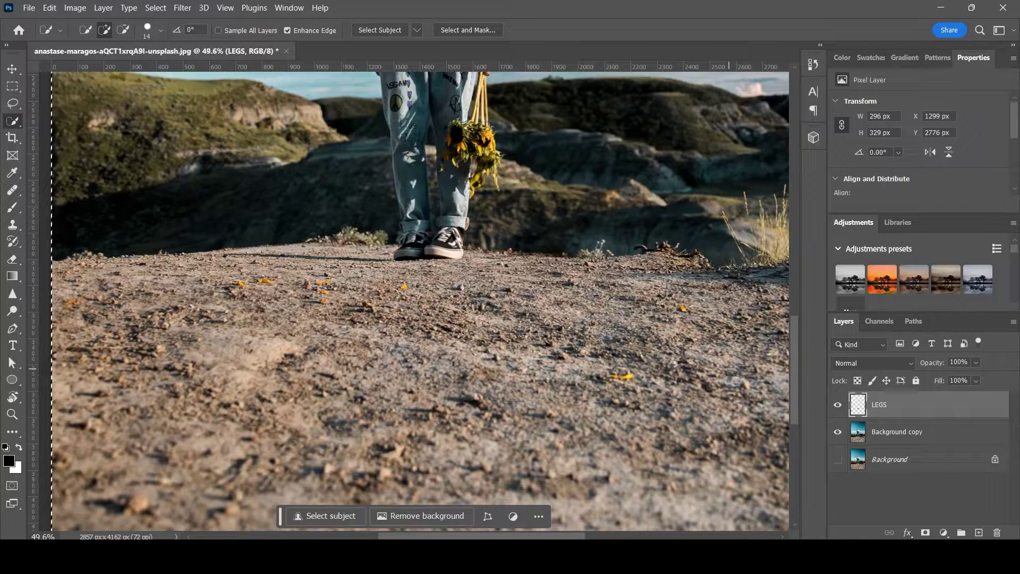
click(905, 433)
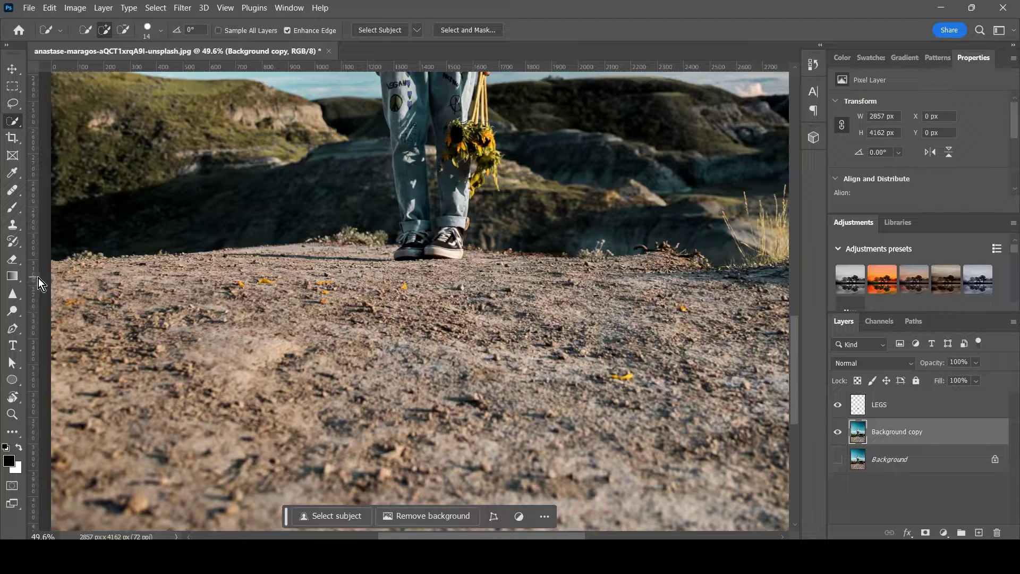
mouse_move(38, 278)
mouse_down()
mouse_move(446, 278)
mouse_move(773, 317)
mouse_move(782, 372)
mouse_move(770, 494)
mouse_move(743, 526)
mouse_up()
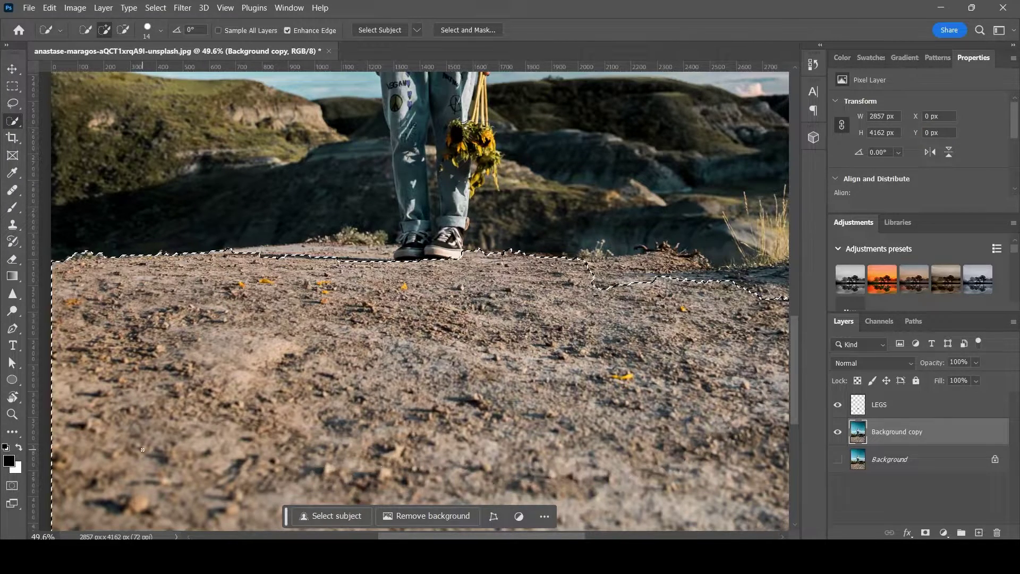
Step: Extend the ground selection up under the shoe soles and refine its right edge
scroll(416, 180, up, 5)
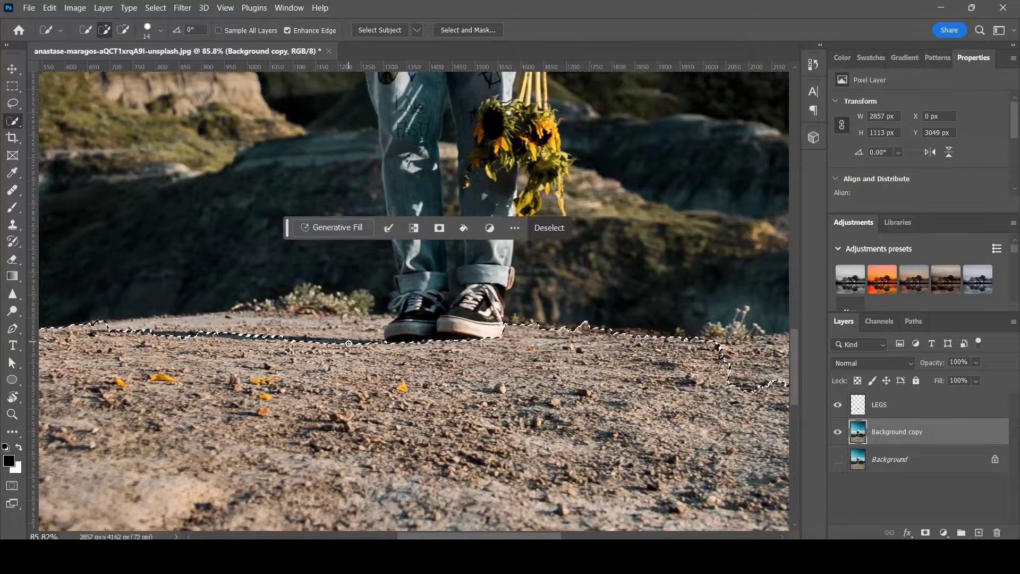
drag(348, 343, 376, 359)
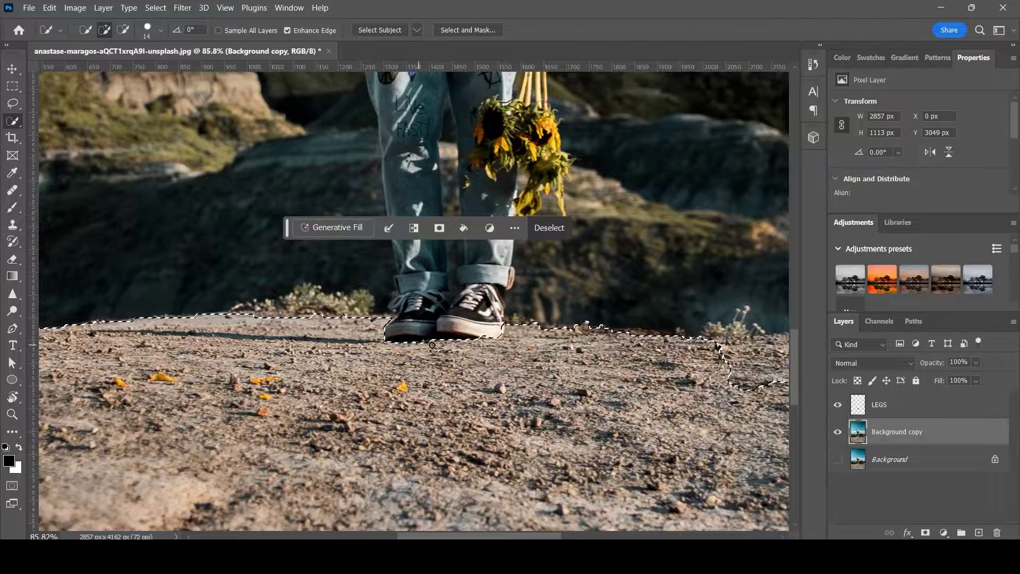
click(391, 329)
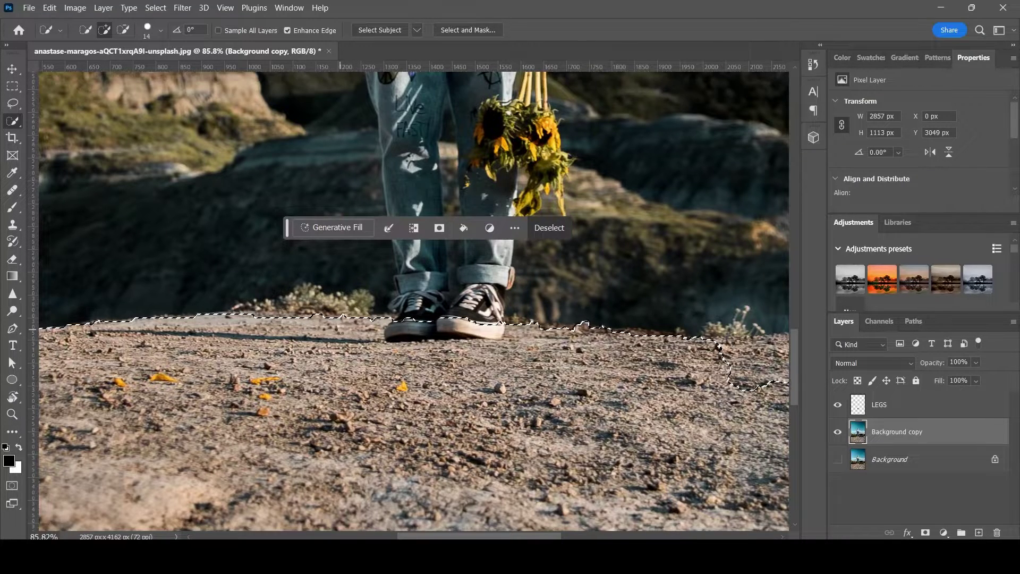
scroll(349, 329, down, 2)
mouse_move(672, 319)
mouse_down()
mouse_move(760, 322)
mouse_move(767, 313)
mouse_up()
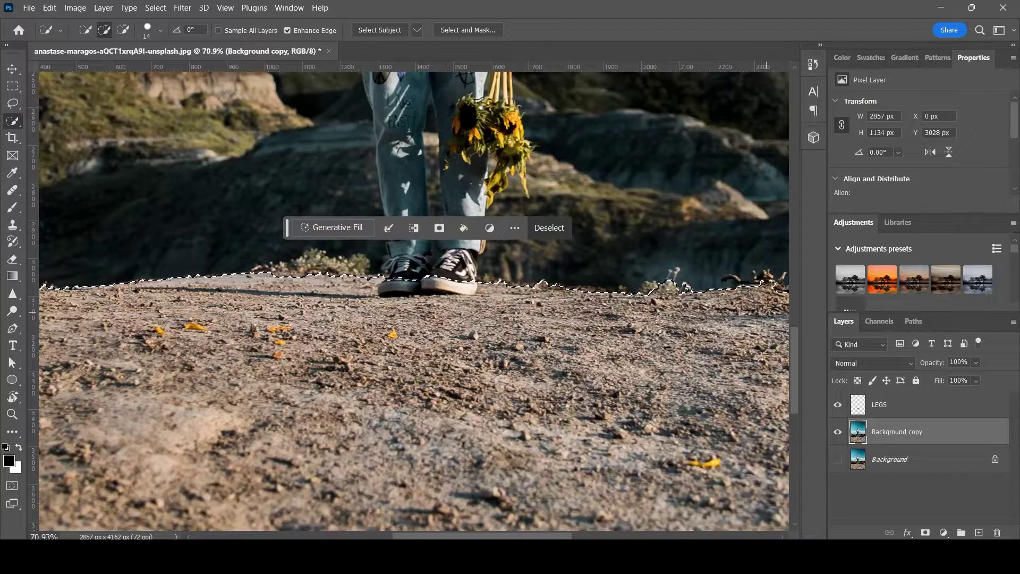
scroll(661, 335, down, 6)
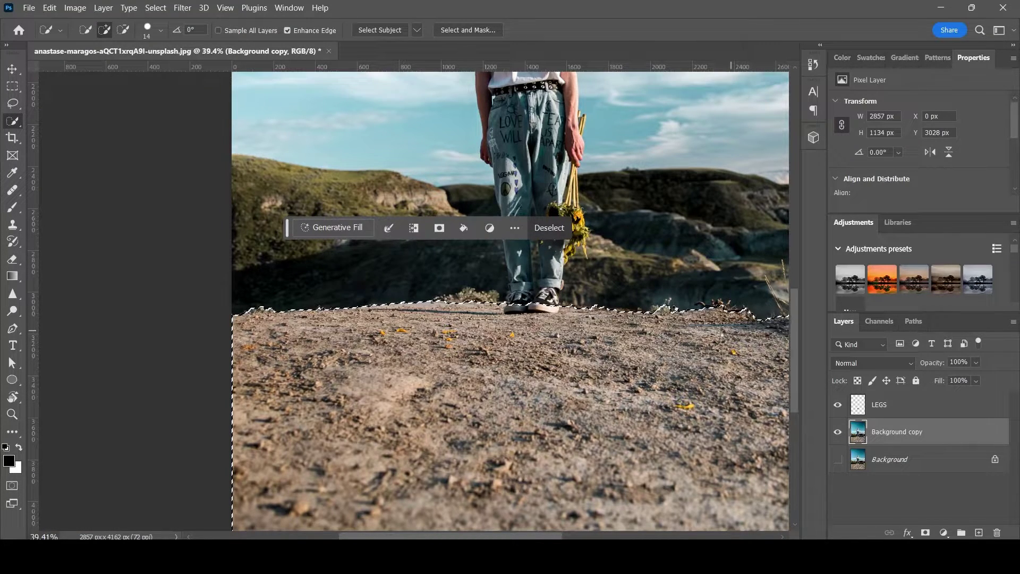
scroll(515, 327, down, 3)
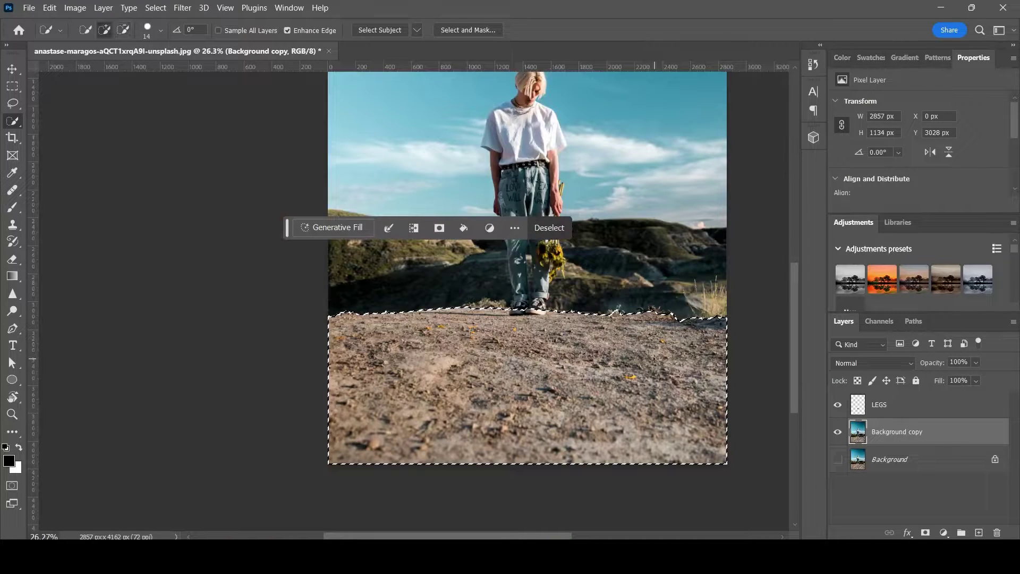
scroll(632, 366, up, 1)
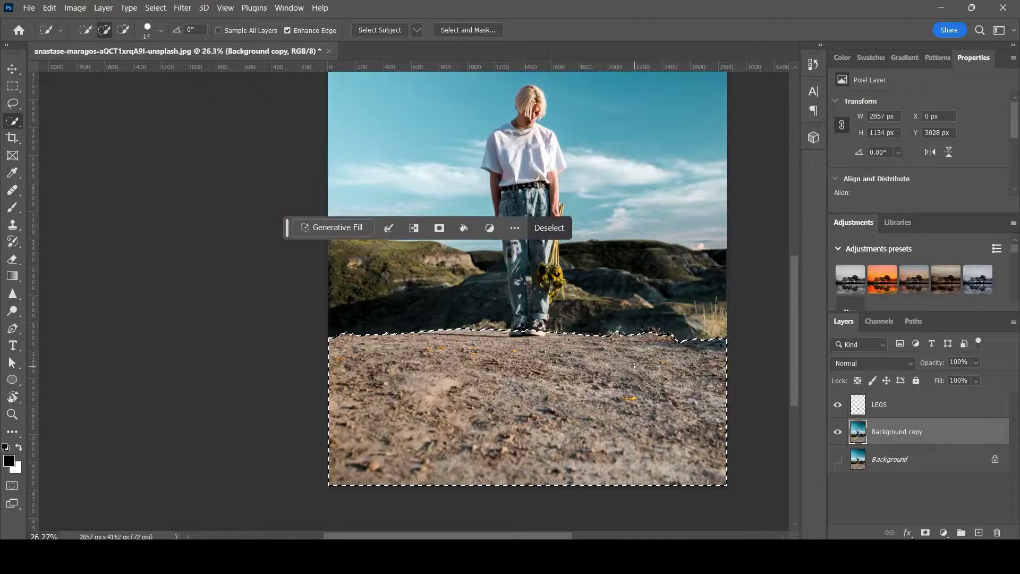
Step: Run Generative Fill on the selected ground with the prompt 'Green grass'
click(330, 234)
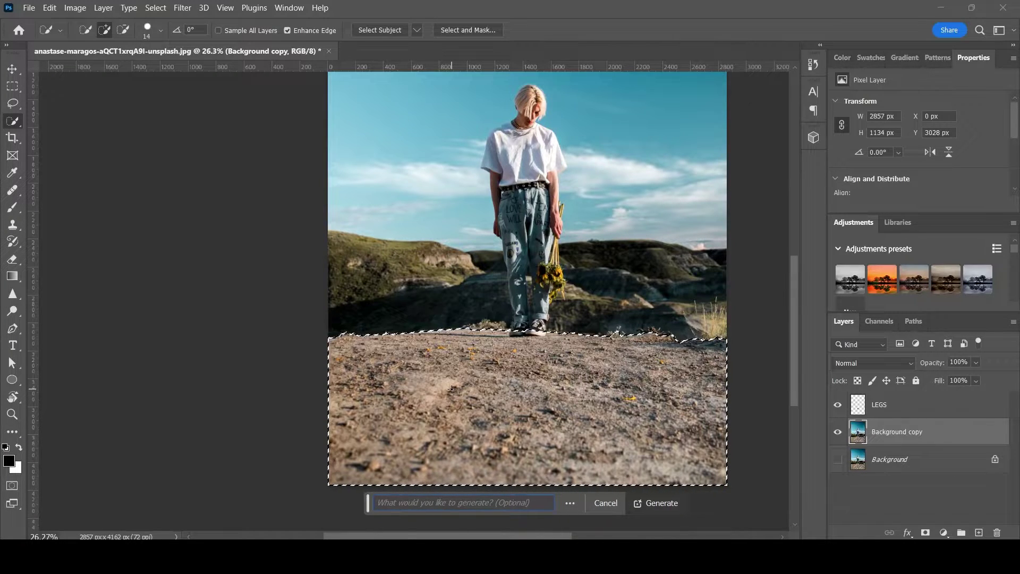
text(Green grass)
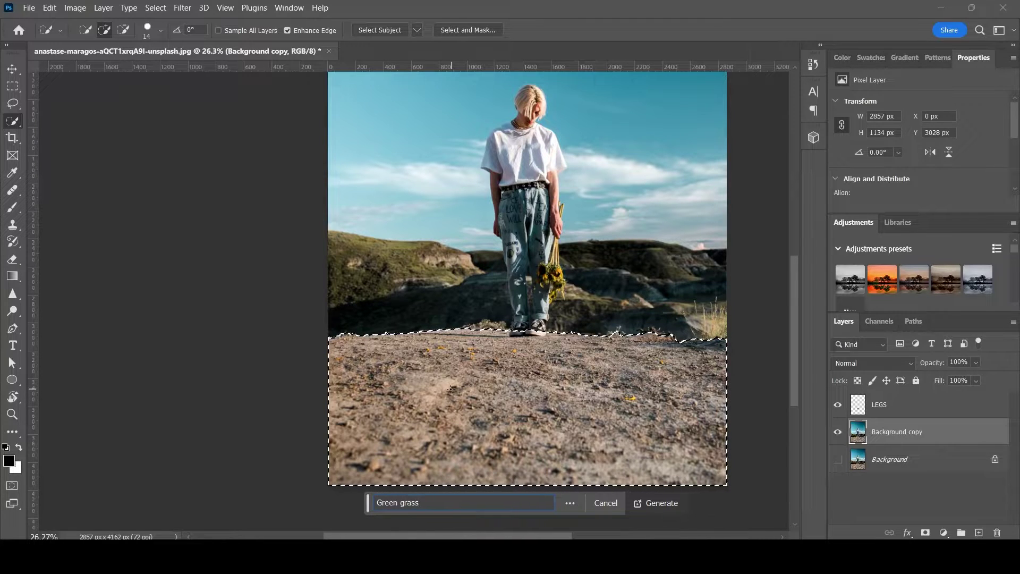
click(662, 504)
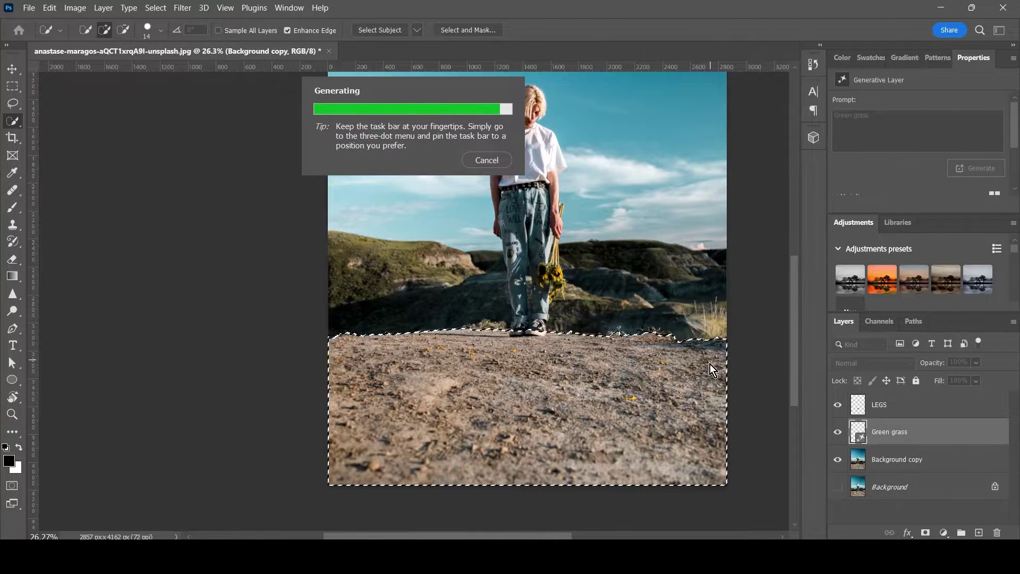
Step: Cycle through grass variations 1/3 to 3/3 and keep variation 3/3
scroll(710, 367, up, 2)
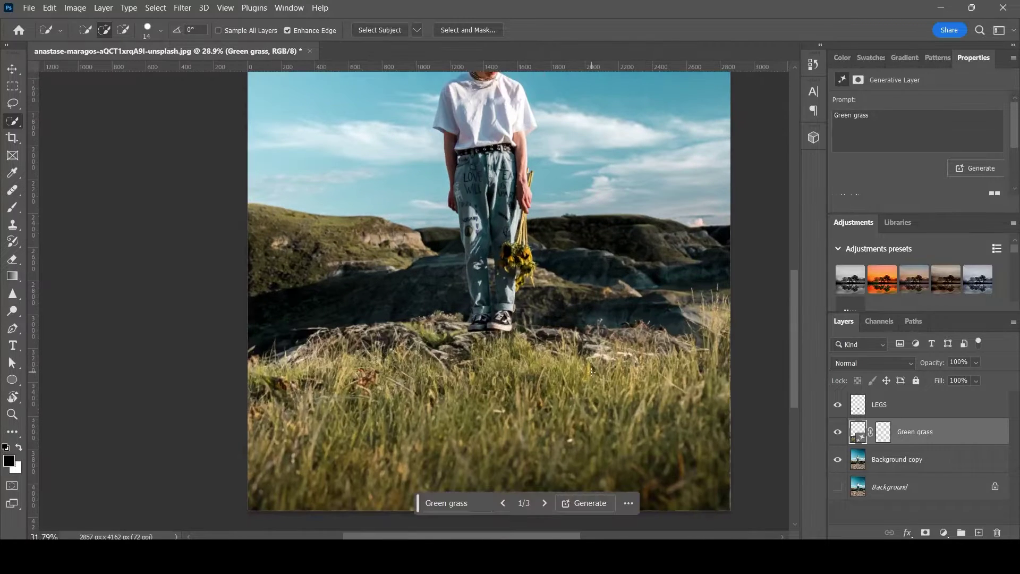
scroll(591, 371, up, 1)
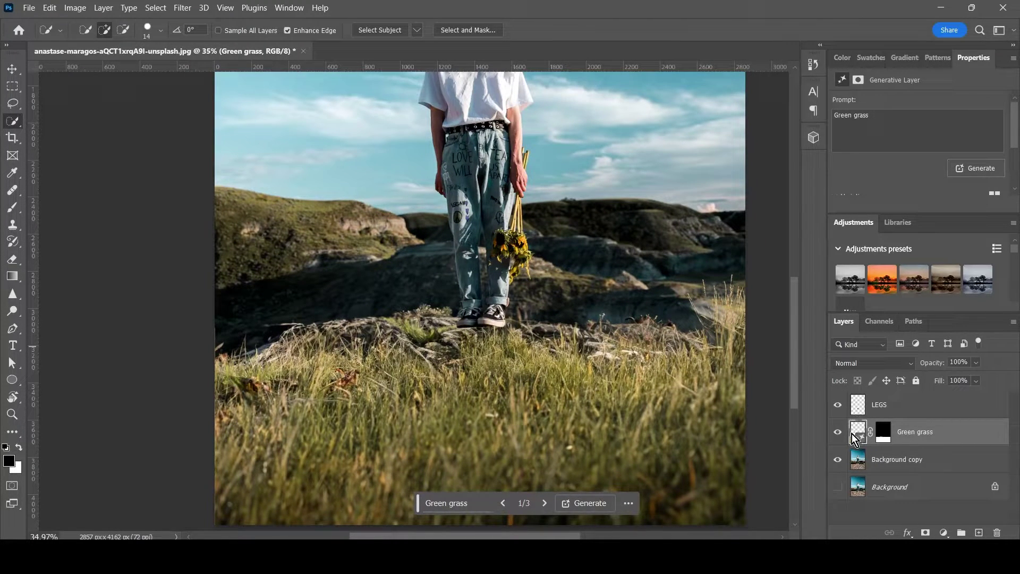
click(544, 503)
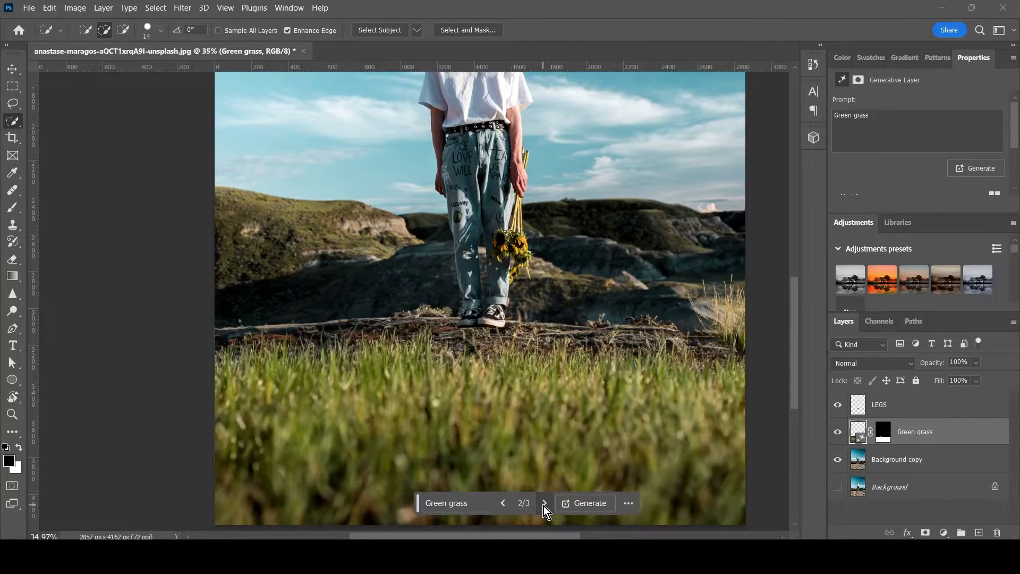
click(544, 503)
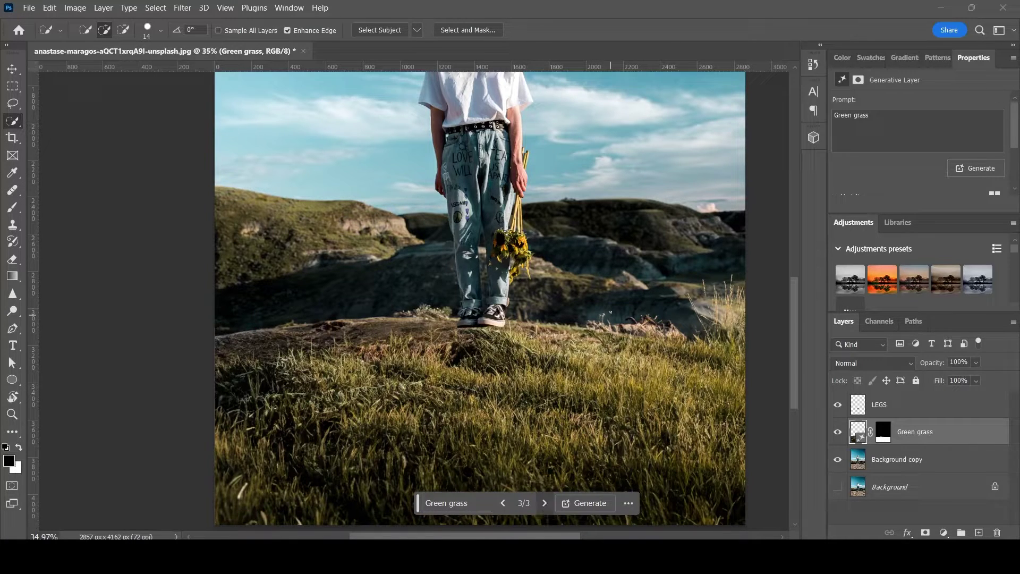
scroll(602, 313, down, 1)
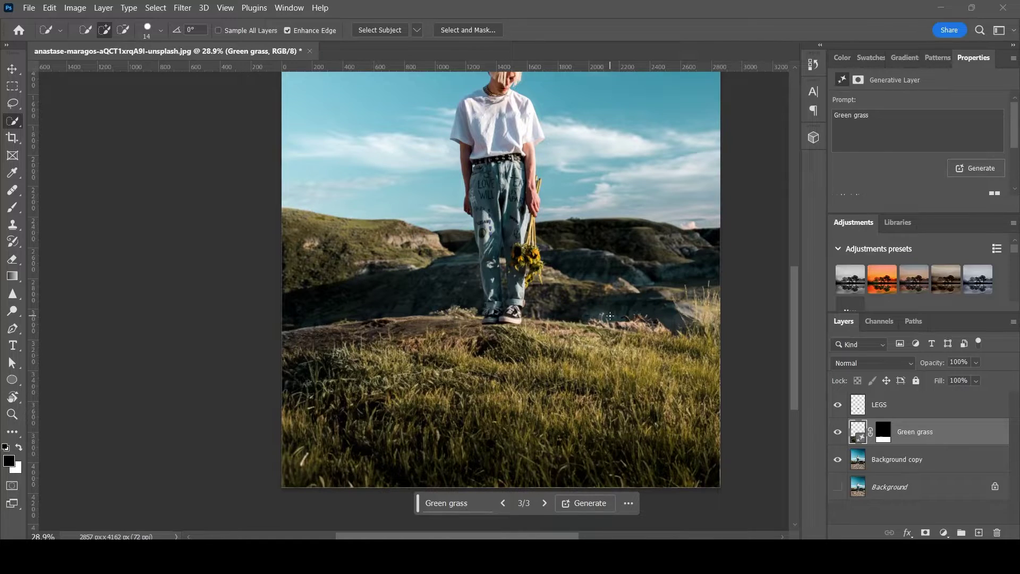
scroll(610, 316, up, 1)
scroll(613, 315, down, 1)
click(503, 502)
click(503, 503)
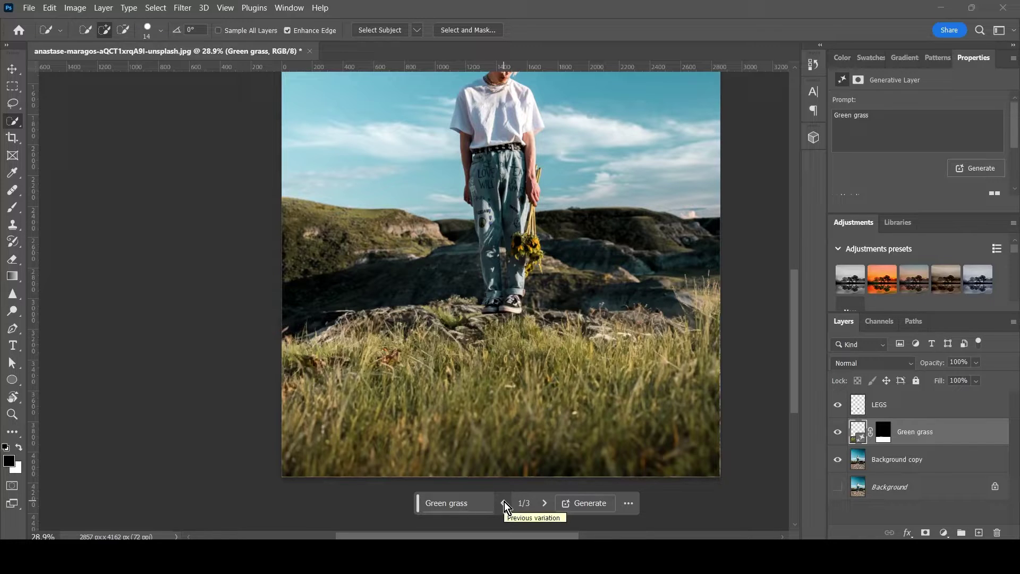
click(546, 503)
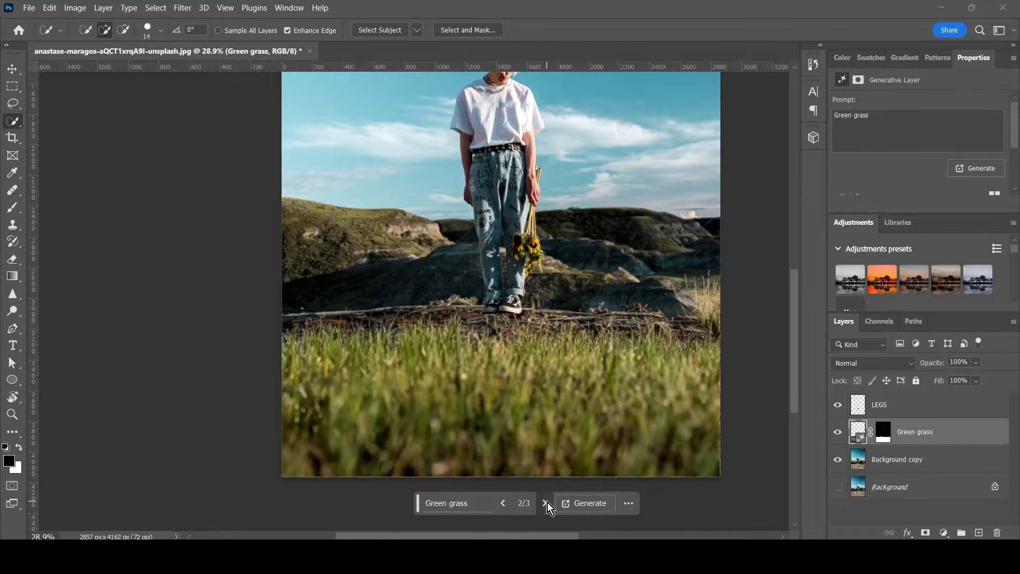
click(546, 502)
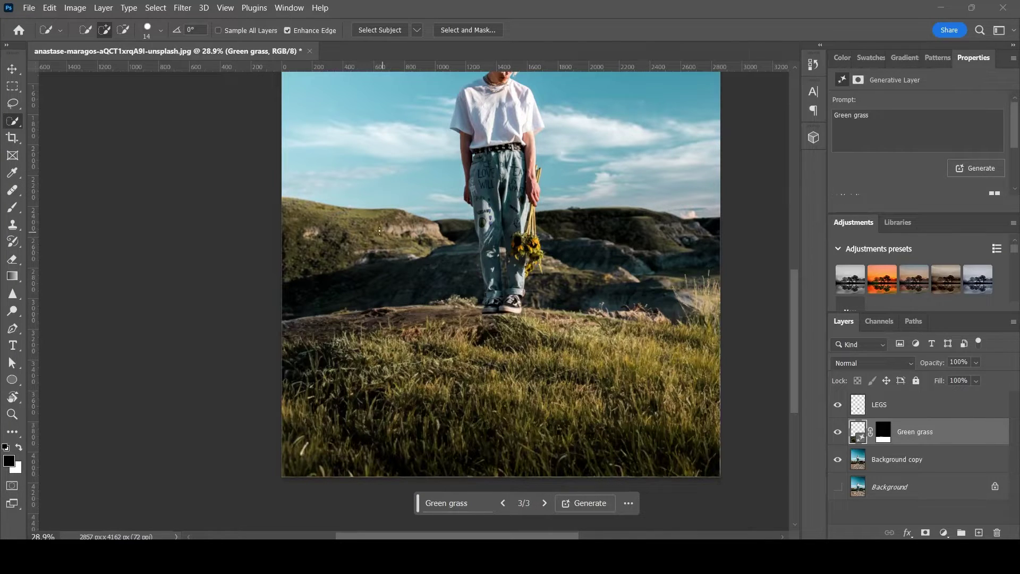
scroll(686, 279, up, 2)
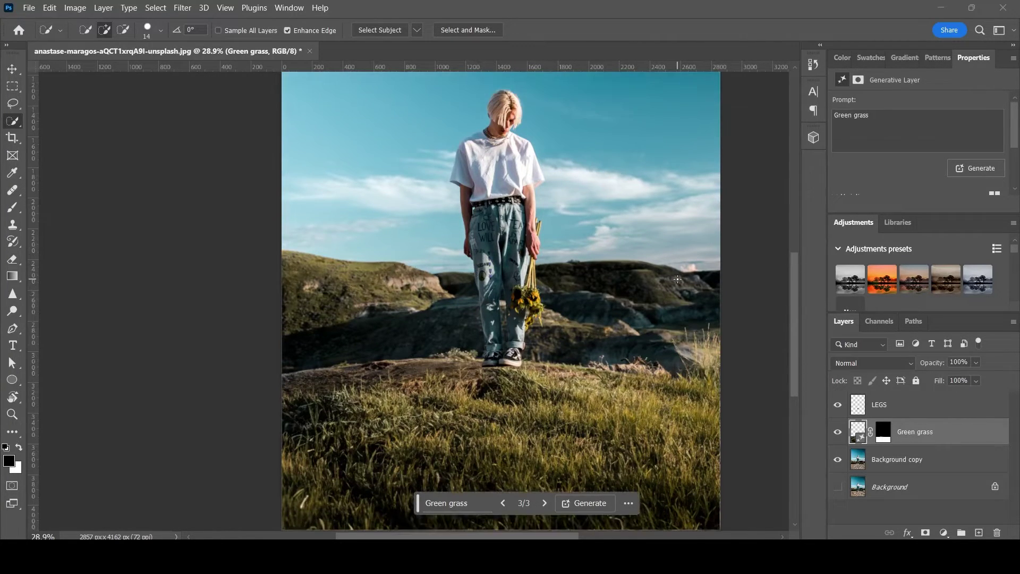
scroll(686, 279, down, 2)
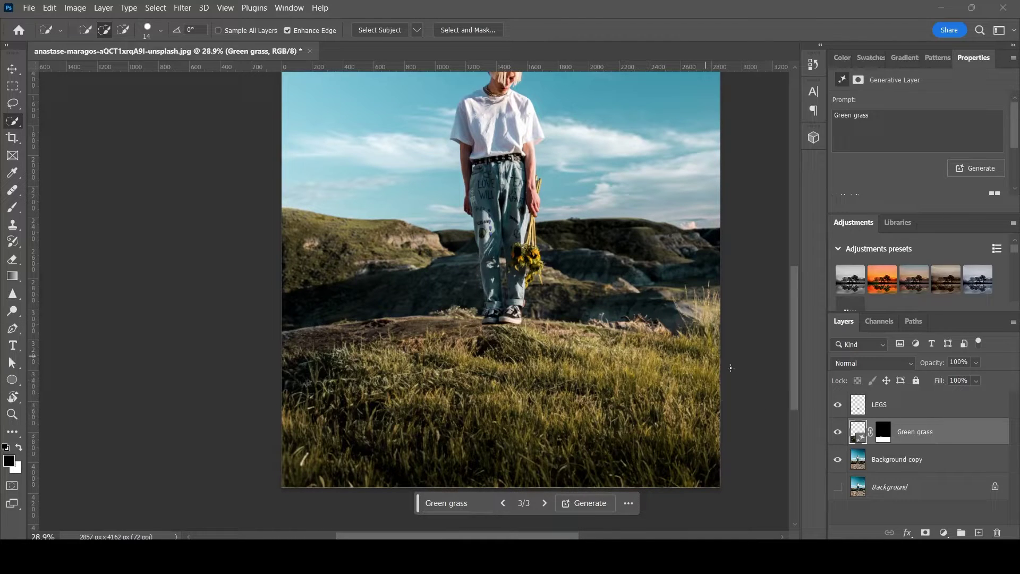
click(857, 402)
click(838, 405)
scroll(569, 362, up, 6)
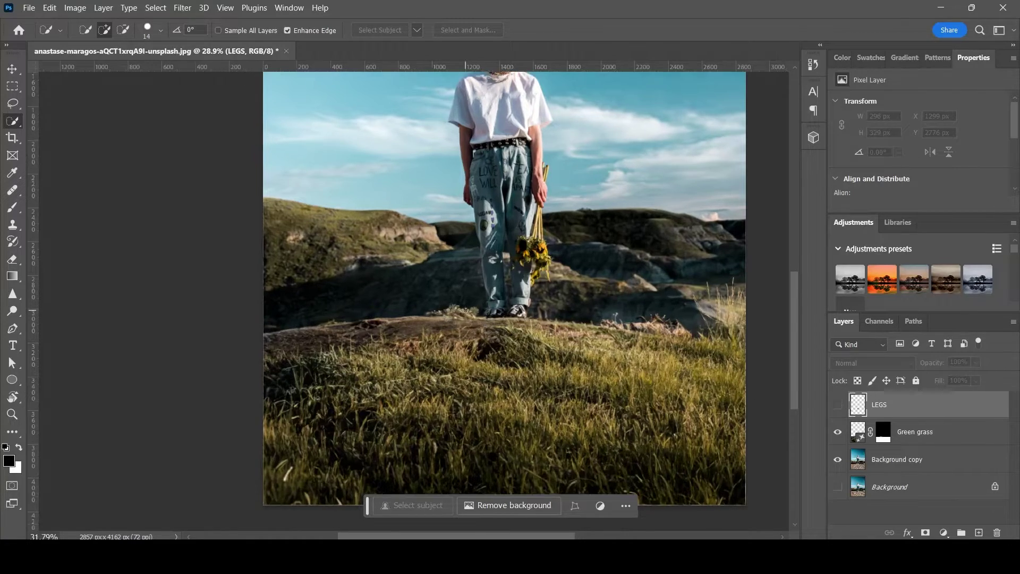
scroll(562, 328, up, 3)
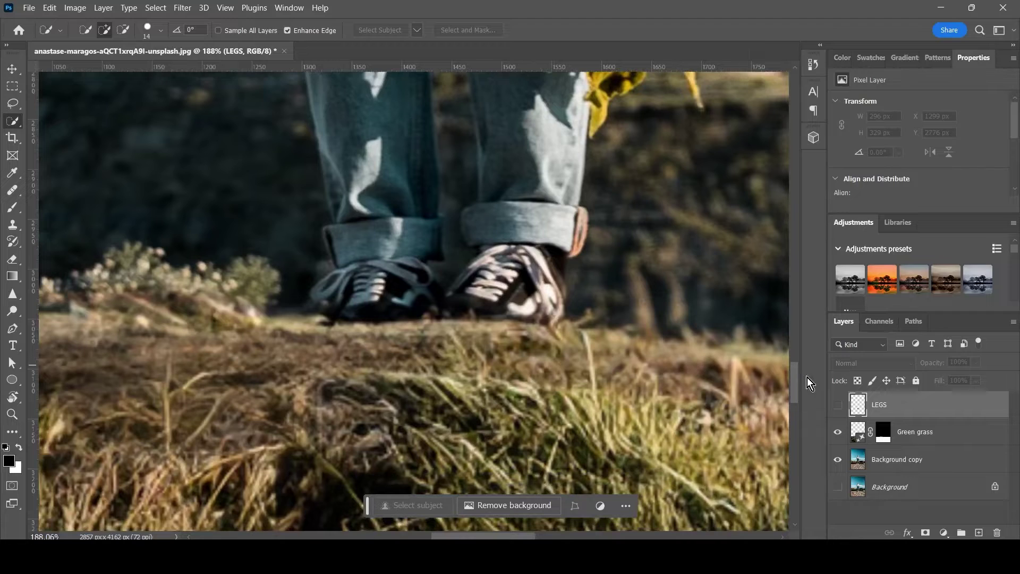
click(837, 404)
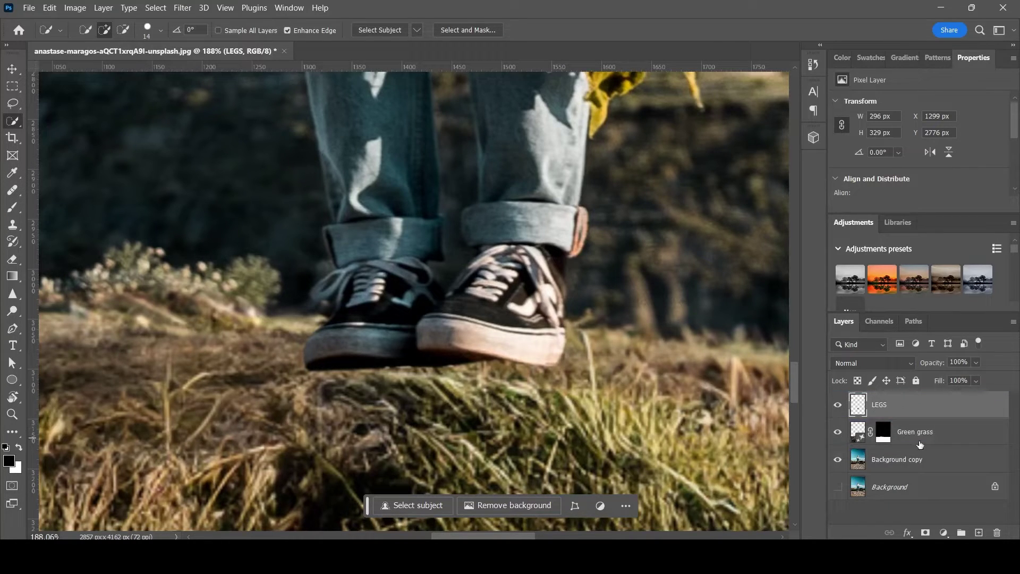
scroll(449, 314, down, 10)
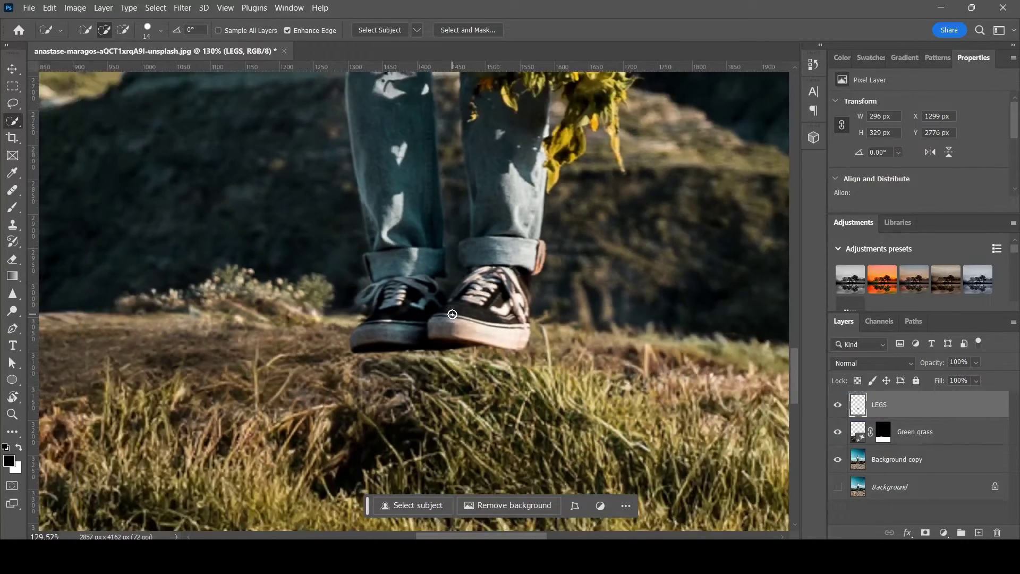
scroll(453, 314, down, 3)
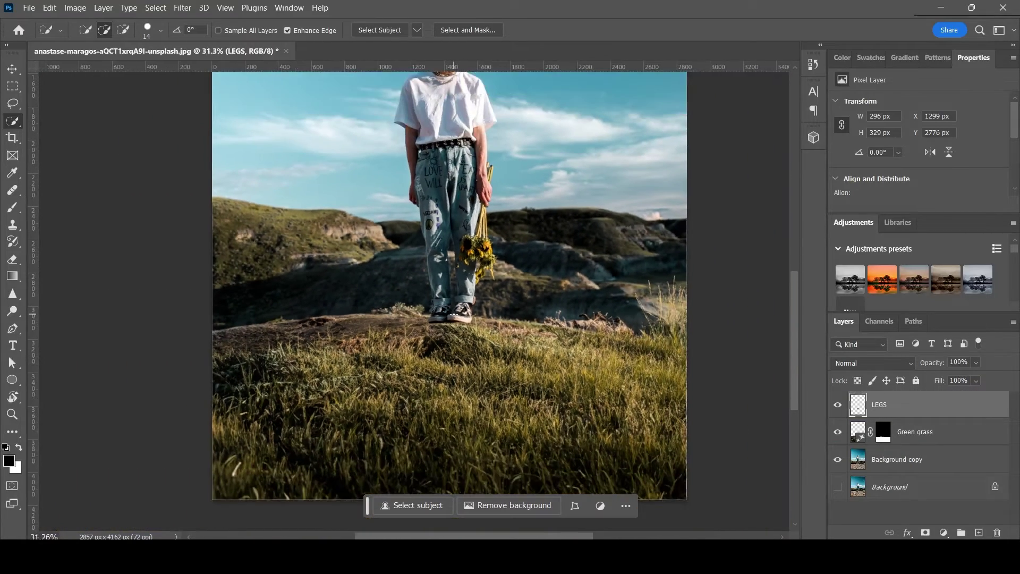
scroll(462, 314, up, 4)
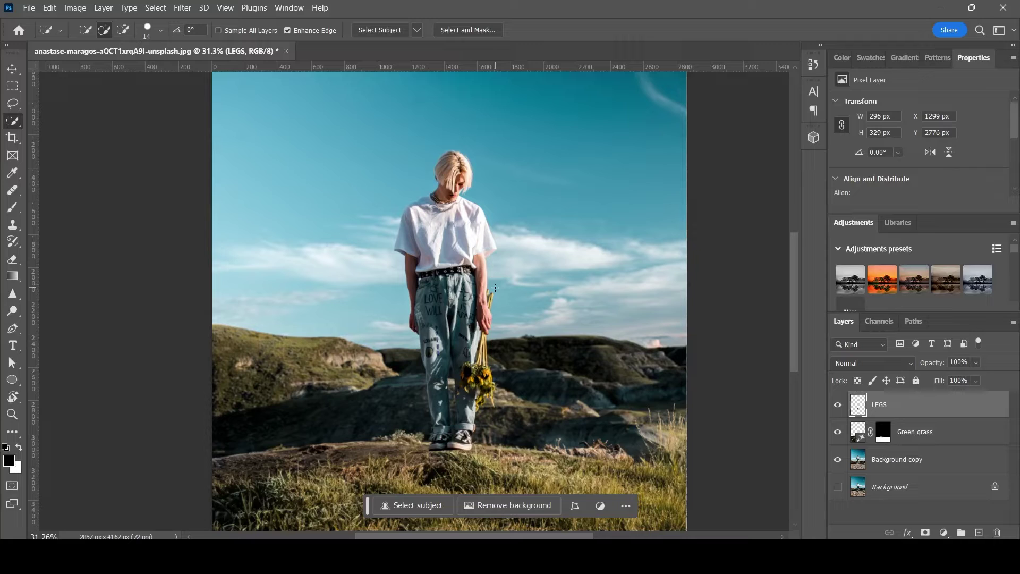
scroll(495, 287, down, 4)
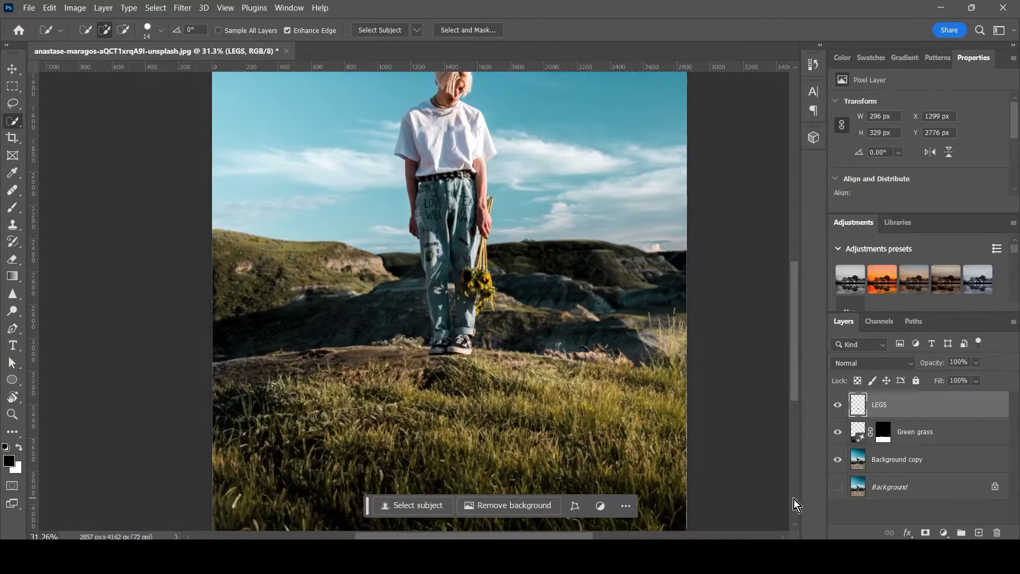
click(837, 432)
scroll(573, 365, down, 1)
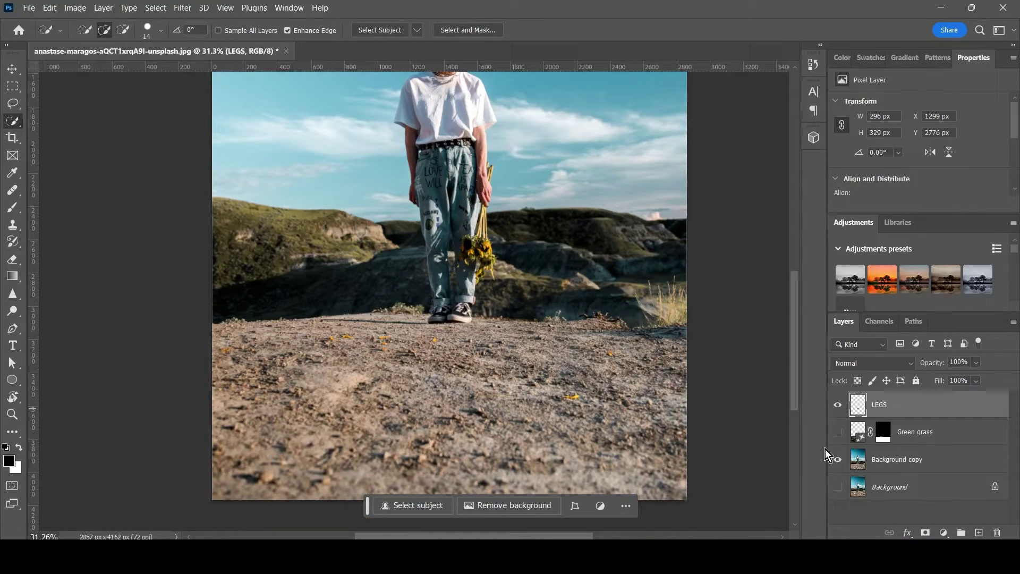
click(838, 431)
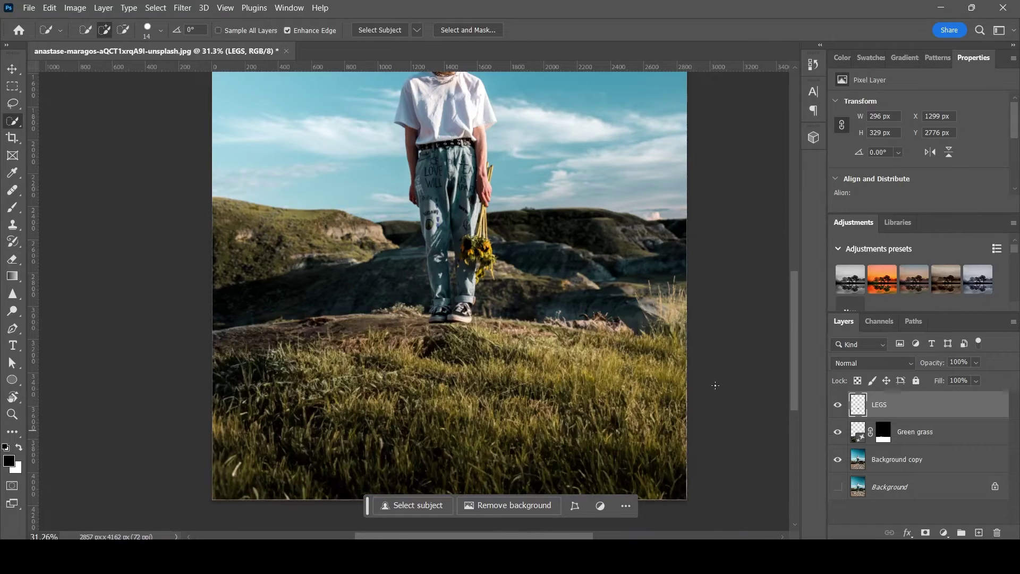